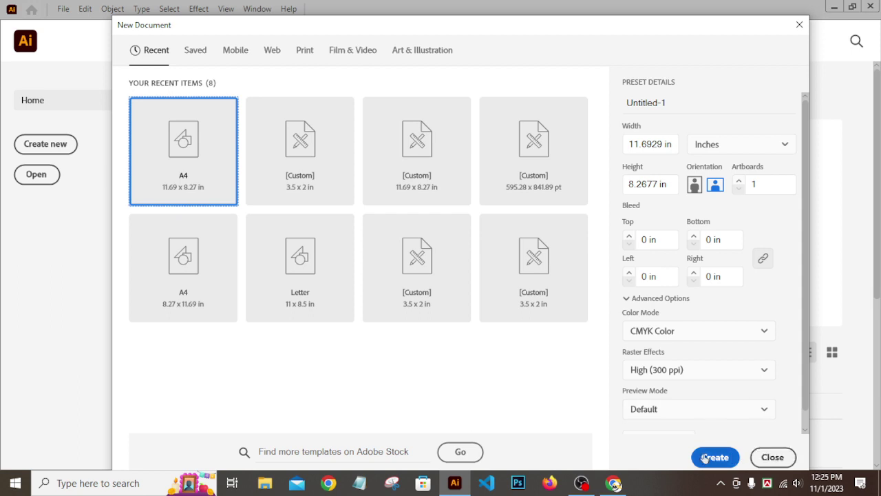
# Create a new landscape A4 document in inches with CMYK color and 300 ppi raster effects.
pyautogui.click(731, 459)
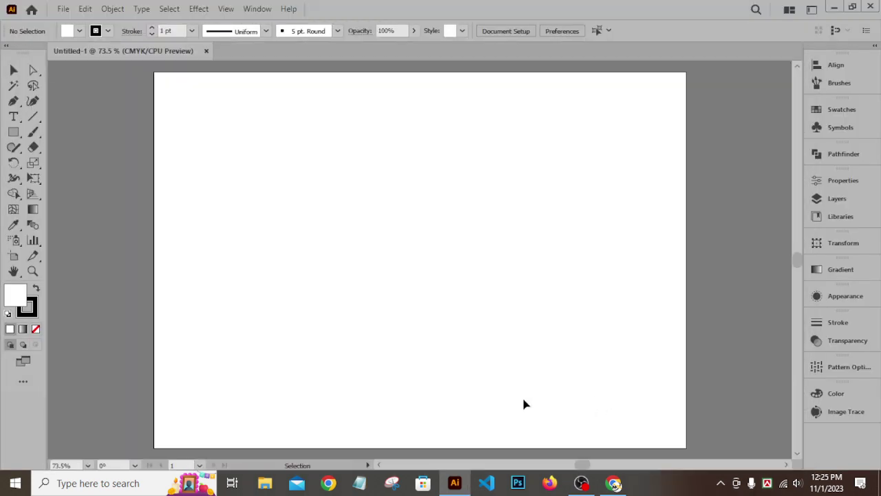
# Switch to Chrome and examine the Wikipedia Google Chrome icon as the logo reference, then return to Illustrator.
pyautogui.click(613, 482)
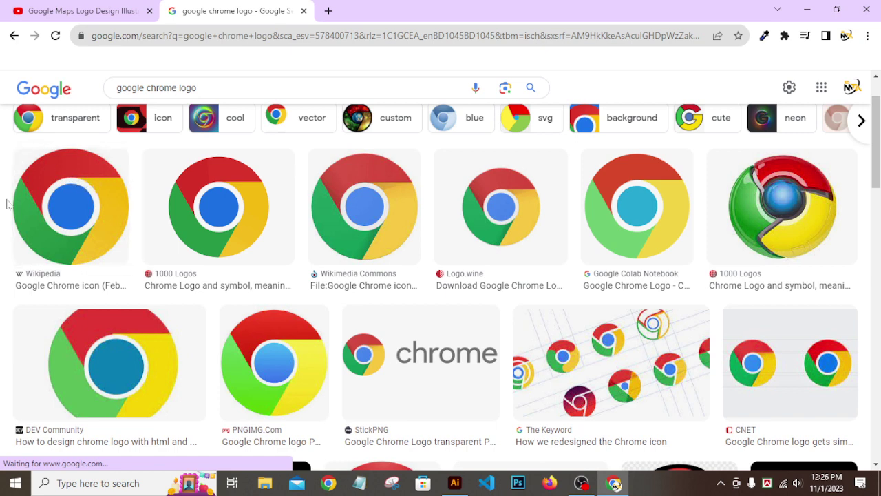
pyautogui.click(60, 246)
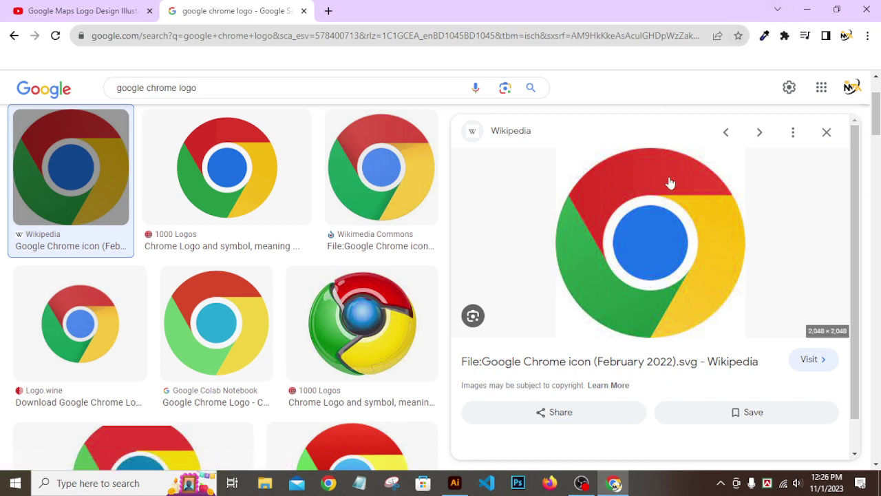
pyautogui.click(806, 9)
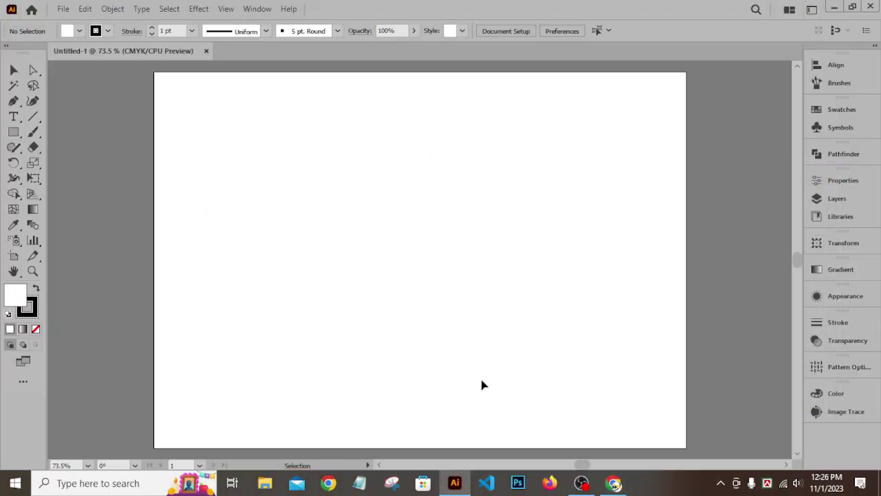
pyautogui.click(614, 484)
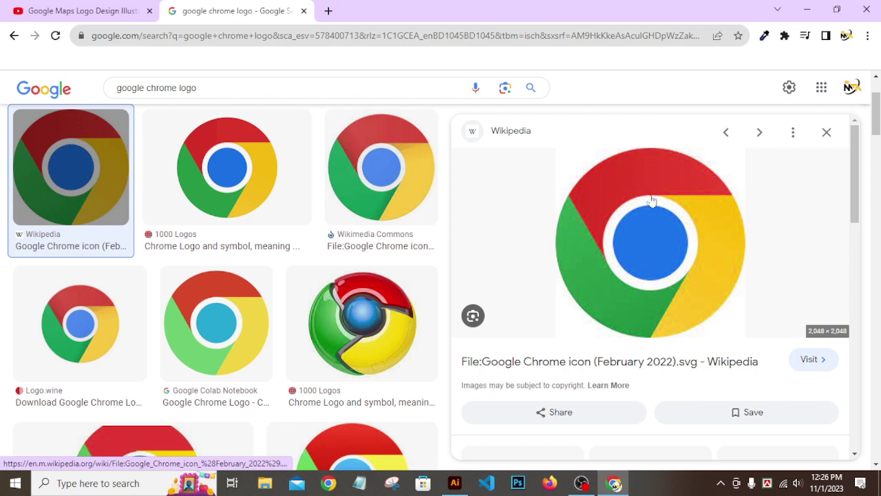
pyautogui.click(806, 10)
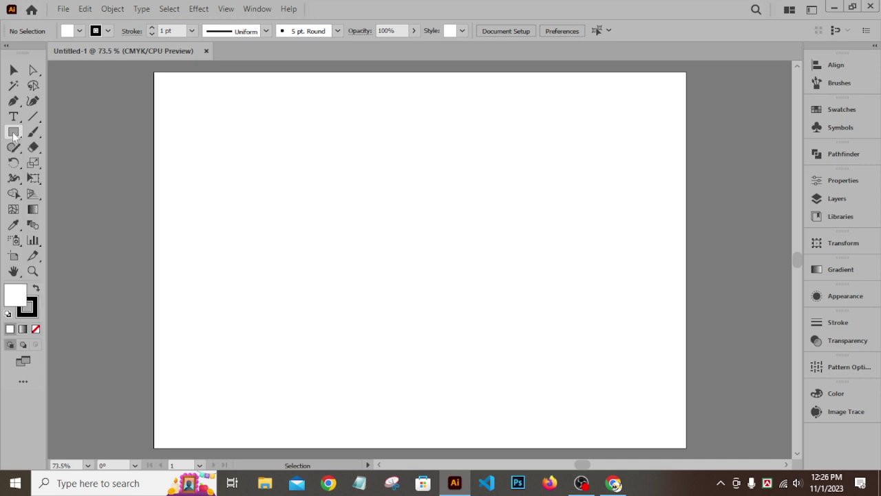
# Draw a circle about 2.95 in across in the upper middle of the artboard with the Ellipse tool.
pyautogui.moveTo(14, 136); pyautogui.dragTo(80, 162)
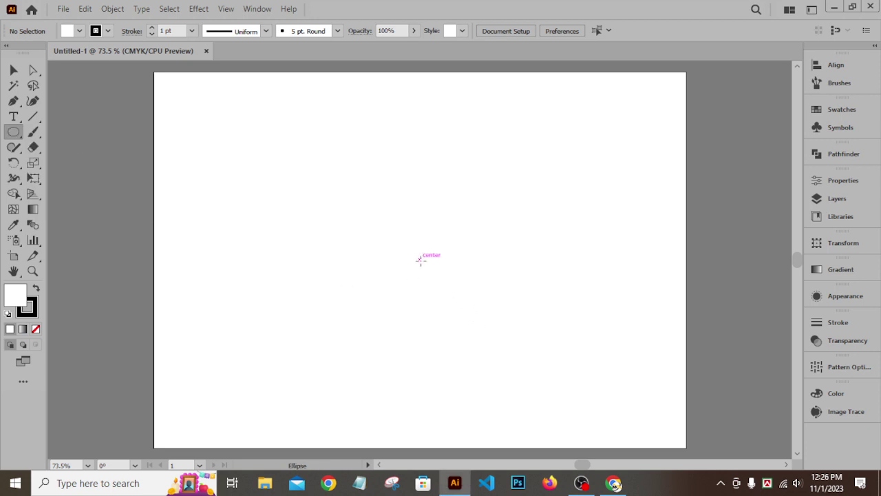
pyautogui.click(14, 70)
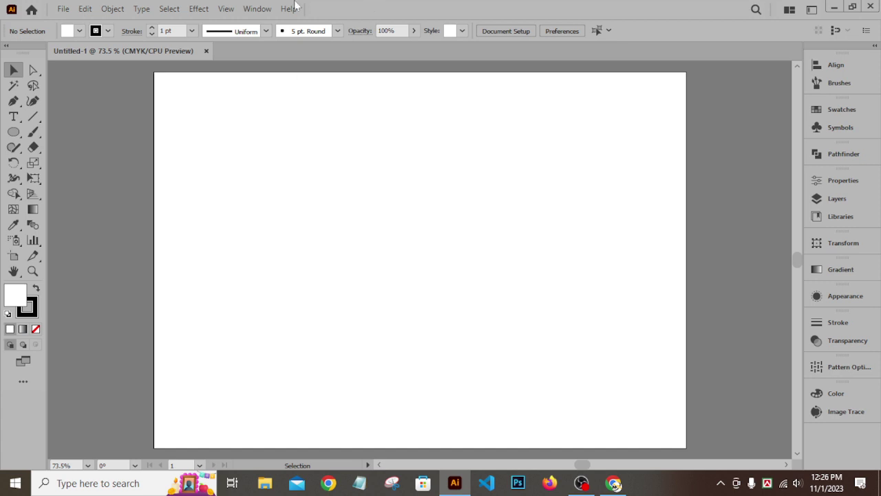
pyautogui.click(13, 131)
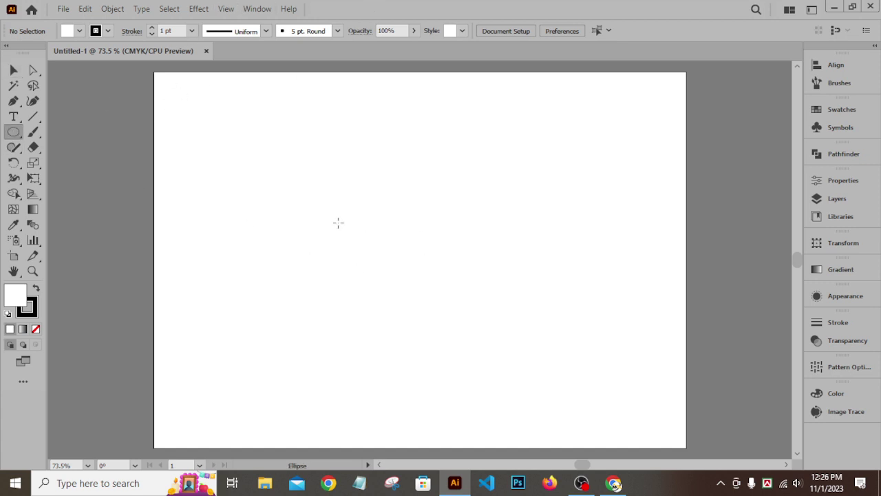
pyautogui.moveTo(379, 208); pyautogui.dragTo(445, 248)
pyautogui.click(13, 70)
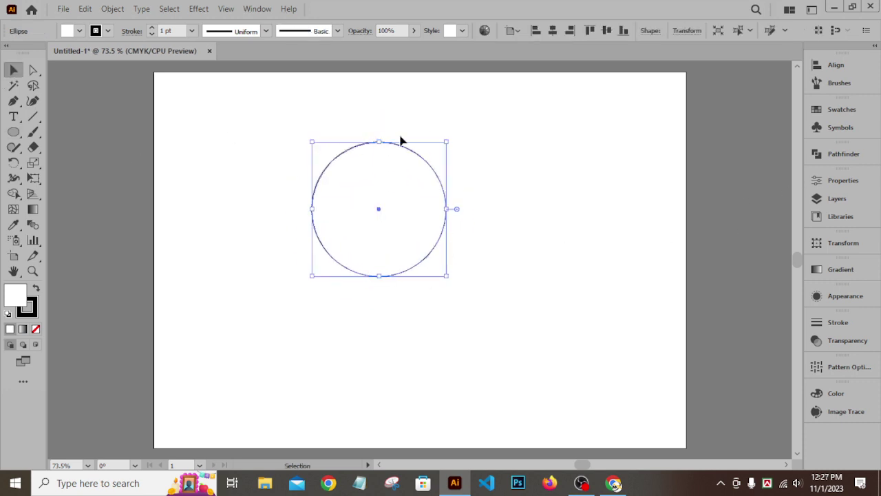
# Fill the circle with the green swatch.
pyautogui.click(80, 31)
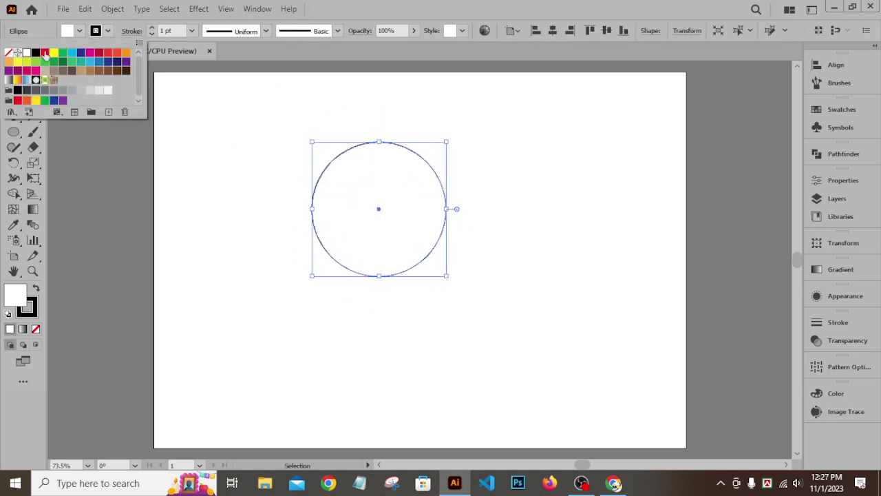
pyautogui.click(62, 53)
pyautogui.click(234, 138)
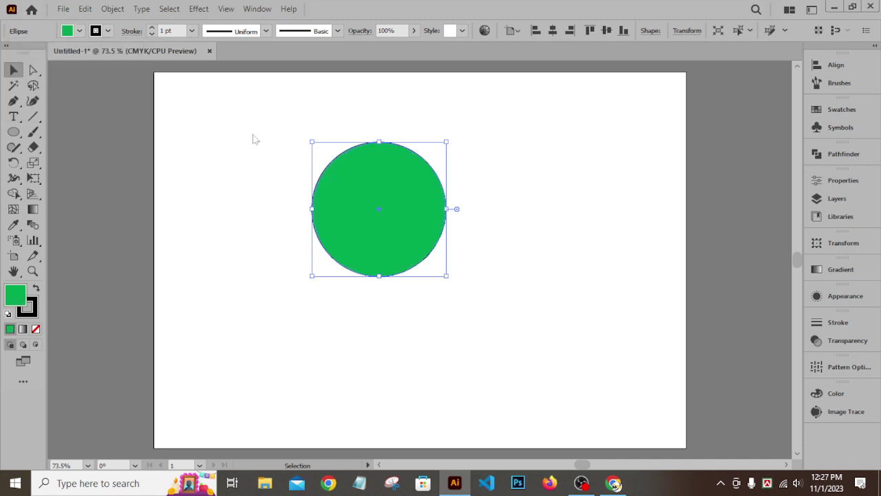
# Duplicate the green circle horizontally to its right so the two overlap, and select both circles.
pyautogui.moveTo(399, 197); pyautogui.dragTo(473, 208)
pyautogui.click(299, 116)
pyautogui.moveTo(298, 116); pyautogui.dragTo(627, 289)
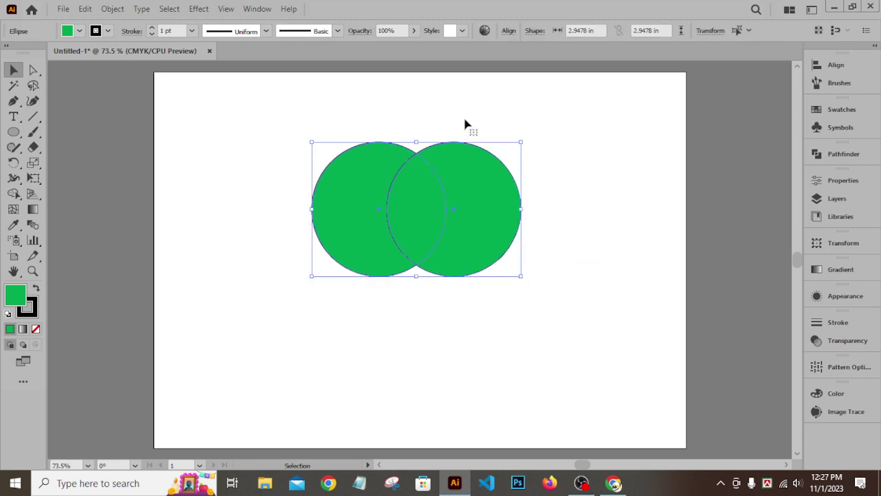
pyautogui.click(509, 31)
pyautogui.click(319, 128)
pyautogui.moveTo(320, 129); pyautogui.dragTo(428, 255)
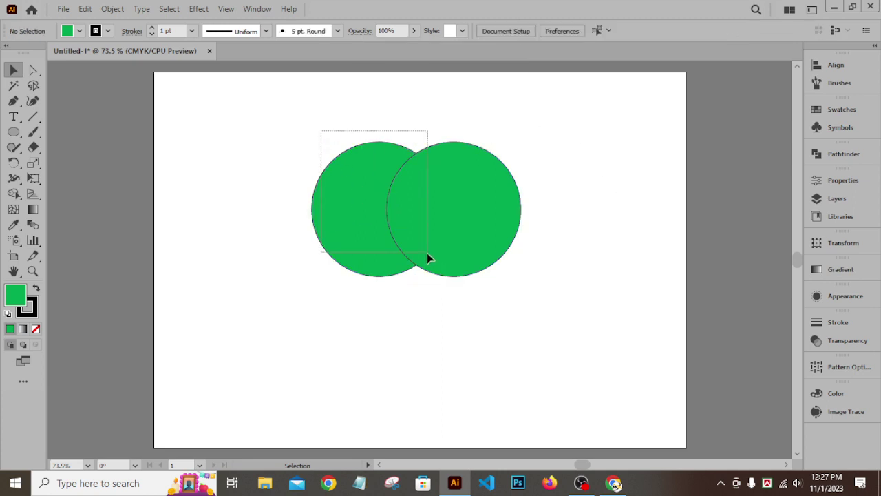
pyautogui.click(371, 115)
pyautogui.moveTo(355, 123); pyautogui.dragTo(484, 290)
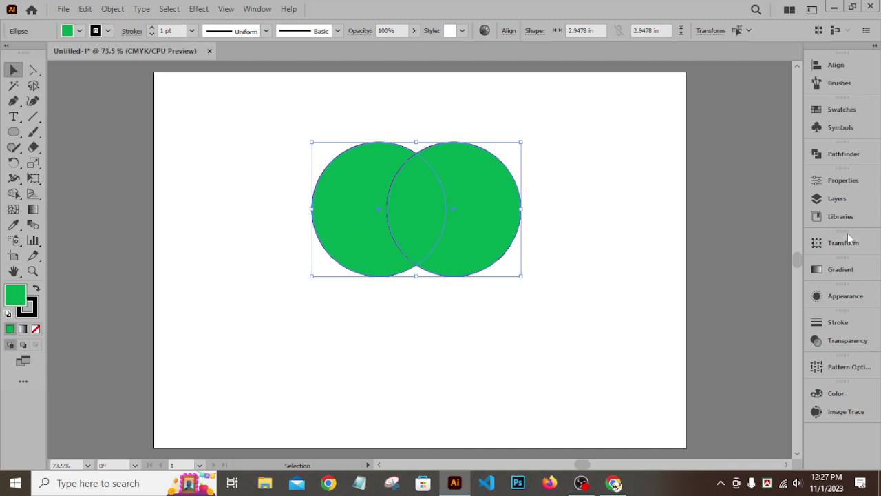
pyautogui.click(857, 157)
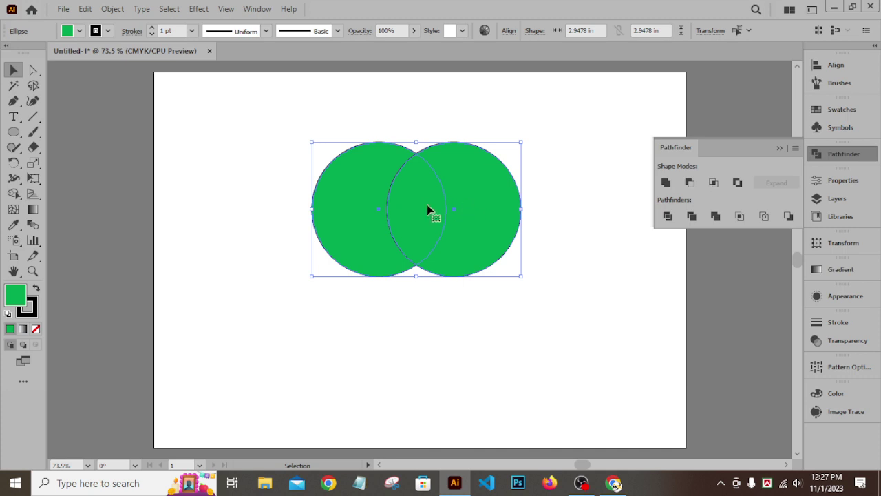
pyautogui.click(777, 148)
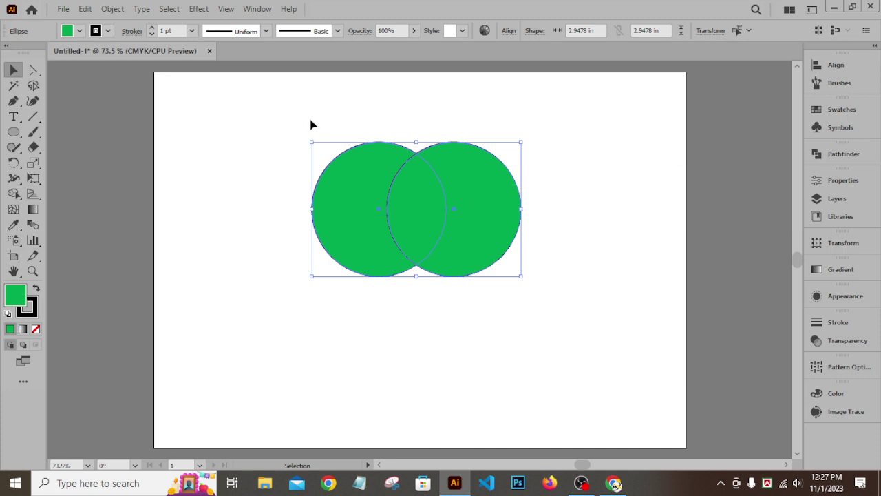
# Remove the fill from both overlapping circles, leaving only their black outlines.
pyautogui.click(306, 122)
pyautogui.moveTo(294, 122); pyautogui.dragTo(424, 250)
pyautogui.click(35, 328)
# Try merging the two overlapping circles with the Shape Builder tool, and undo the merge.
pyautogui.click(352, 121)
pyautogui.moveTo(234, 125); pyautogui.dragTo(454, 301)
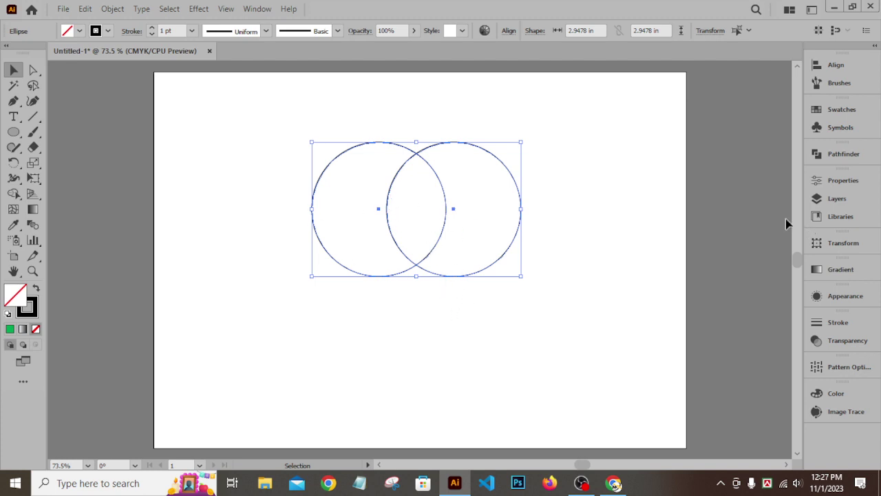
pyautogui.click(15, 195)
pyautogui.moveTo(461, 212)
pyautogui.mouseDown()
pyautogui.moveTo(348, 216)
pyautogui.moveTo(267, 263)
pyautogui.mouseUp()
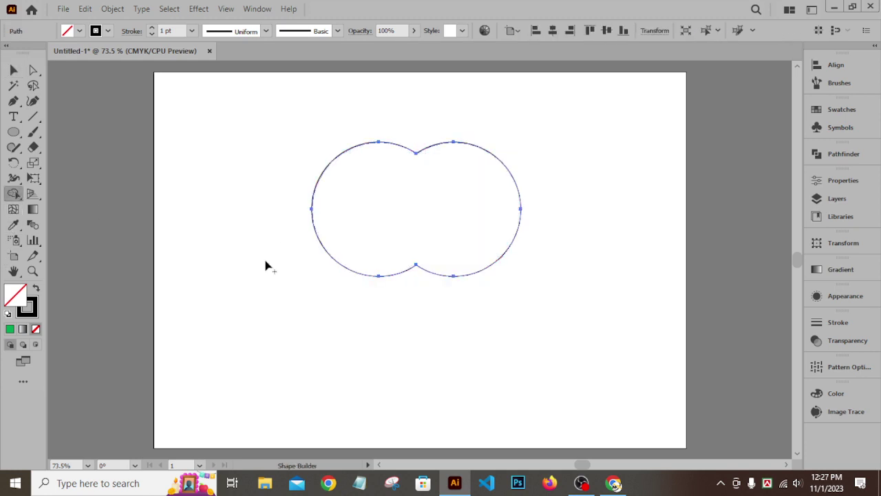
pyautogui.hotkey('ctrl', 'z')
pyautogui.hotkey('ctrl', 'z')
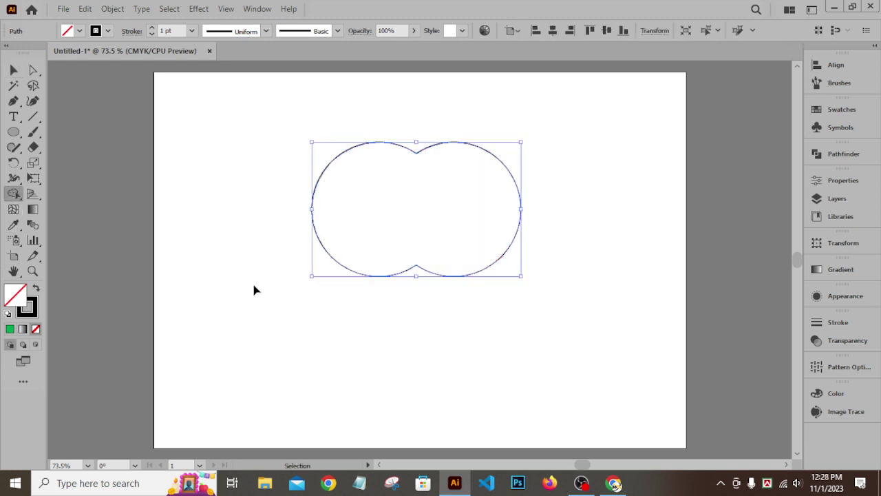
pyautogui.click(12, 70)
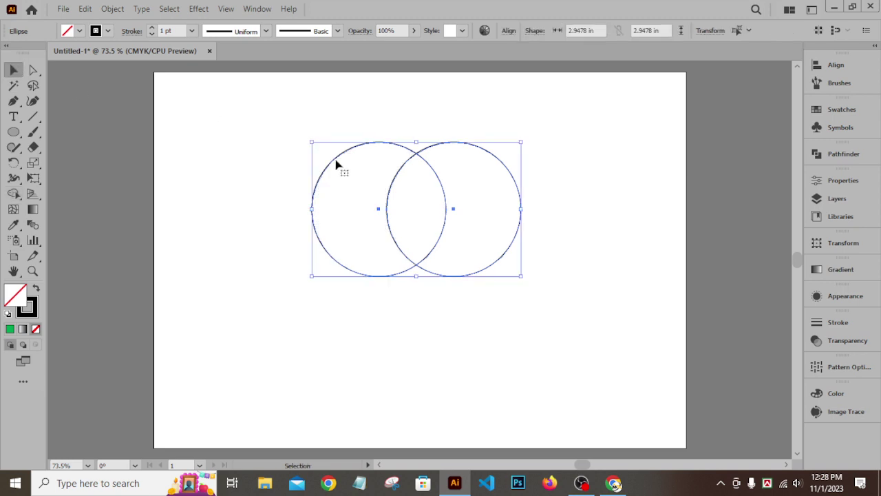
# Select both circles, detach Pathfinder from the dock and close it.
pyautogui.click(291, 118)
pyautogui.moveTo(291, 117); pyautogui.dragTo(549, 335)
pyautogui.click(841, 154)
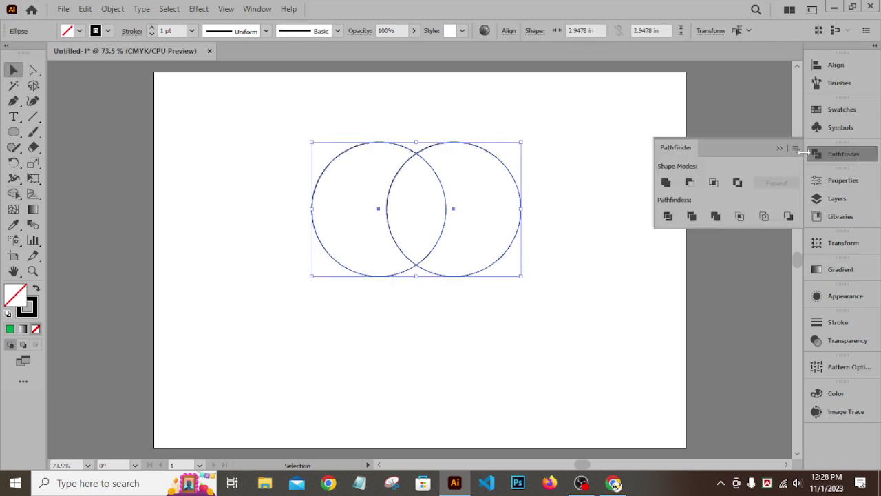
pyautogui.moveTo(803, 152); pyautogui.dragTo(702, 160)
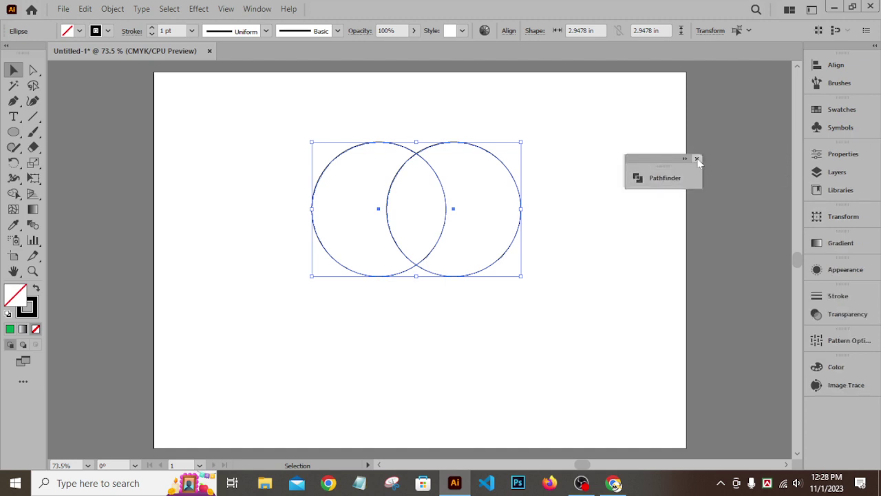
pyautogui.click(696, 159)
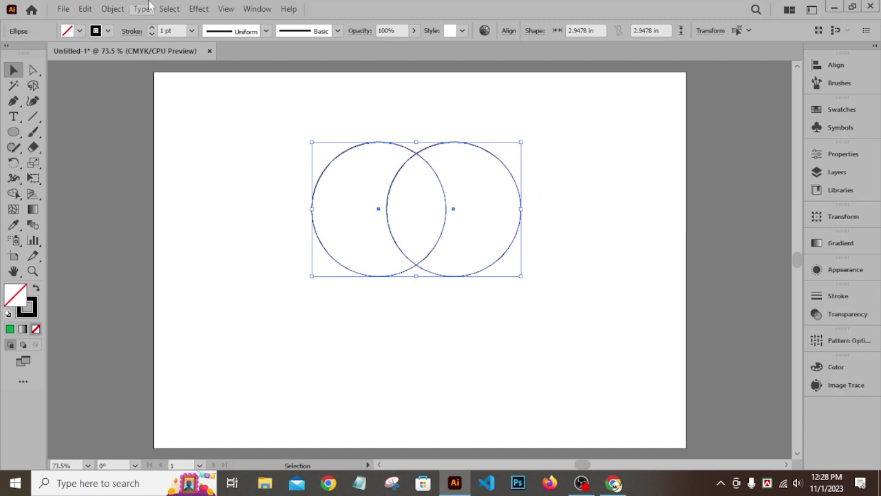
# Reopen Pathfinder and dock it below Image Trace, keeping its options expanded.
pyautogui.click(264, 9)
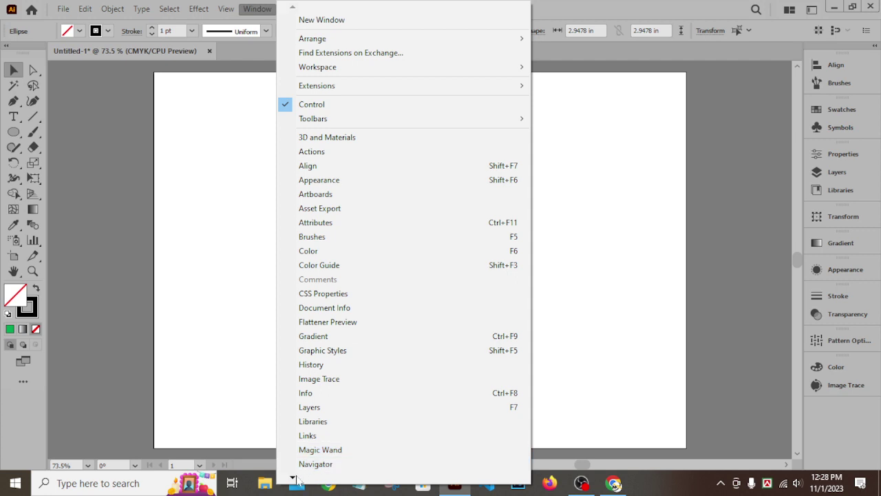
pyautogui.moveTo(294, 479)
pyautogui.click(326, 416)
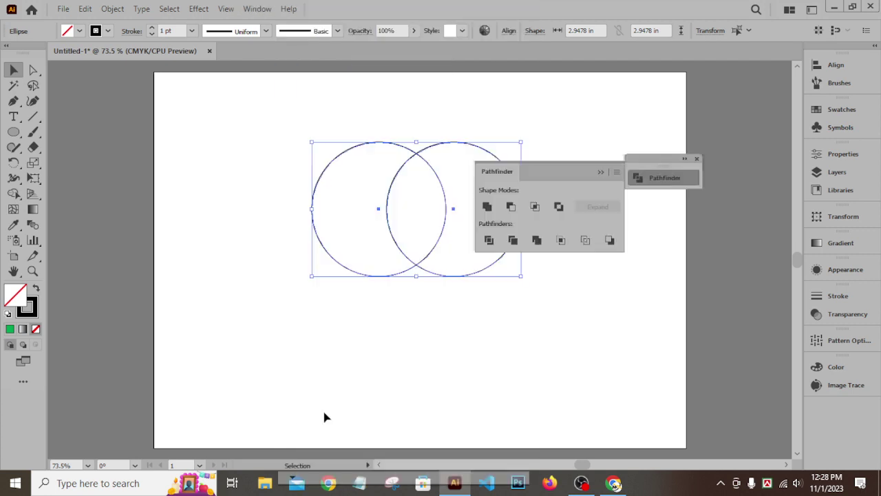
pyautogui.moveTo(674, 158); pyautogui.dragTo(841, 405)
pyautogui.click(842, 407)
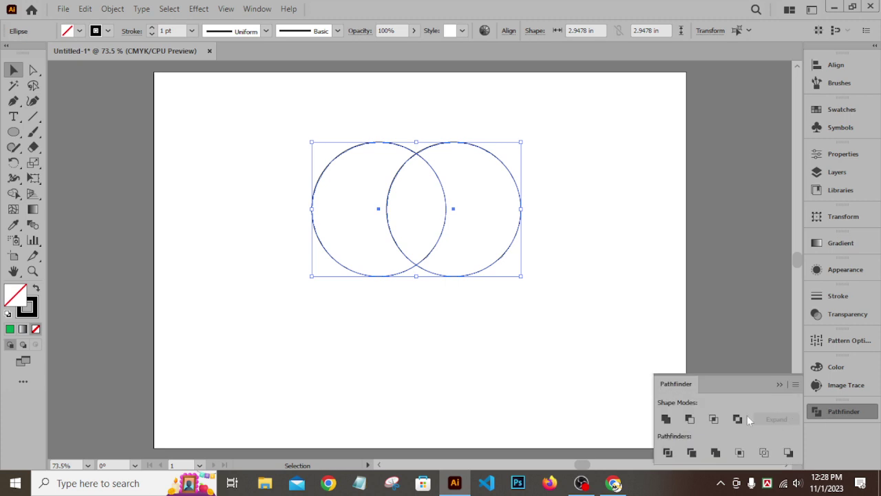
# Try the Unite and Minus Front shape modes on the two overlapping circles, undoing each one.
pyautogui.click(665, 419)
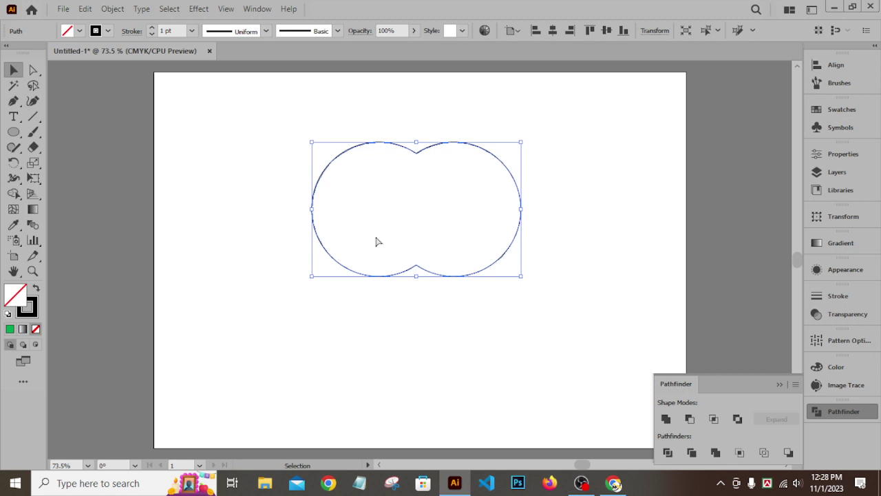
pyautogui.hotkey('ctrl', 'z')
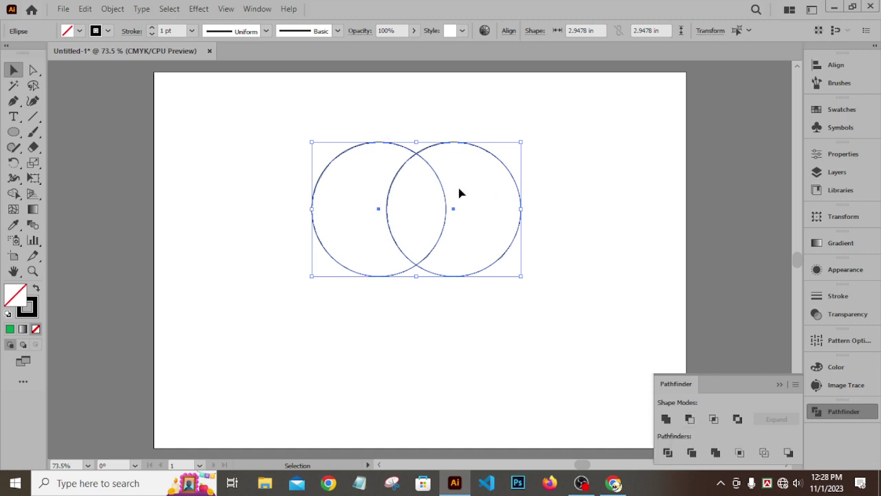
pyautogui.click(689, 419)
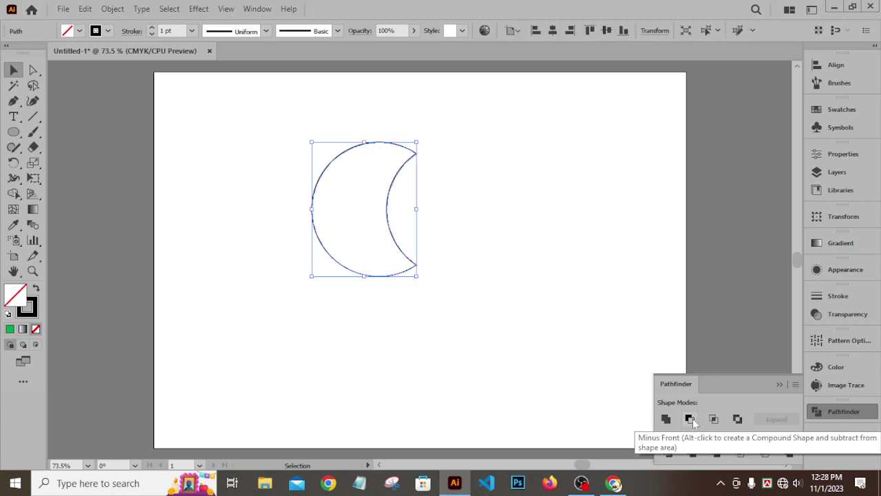
pyautogui.click(486, 195)
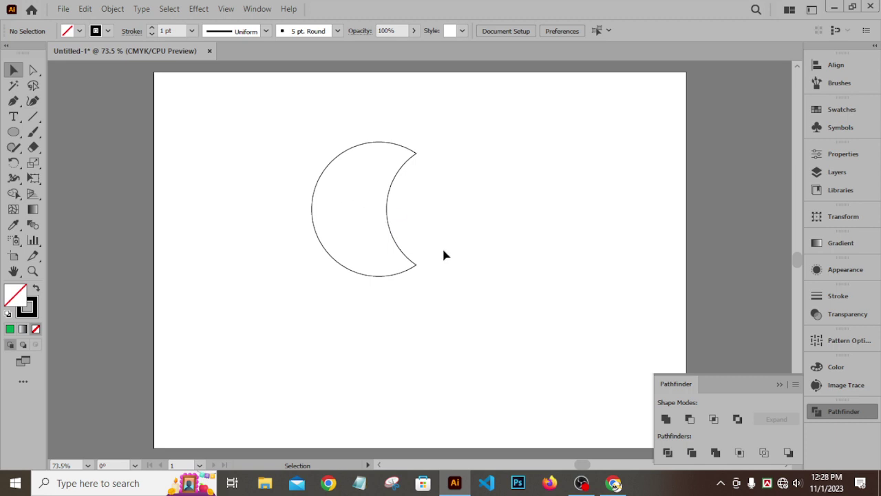
pyautogui.hotkey('ctrl', 'z')
pyautogui.hotkey('ctrl', 'z')
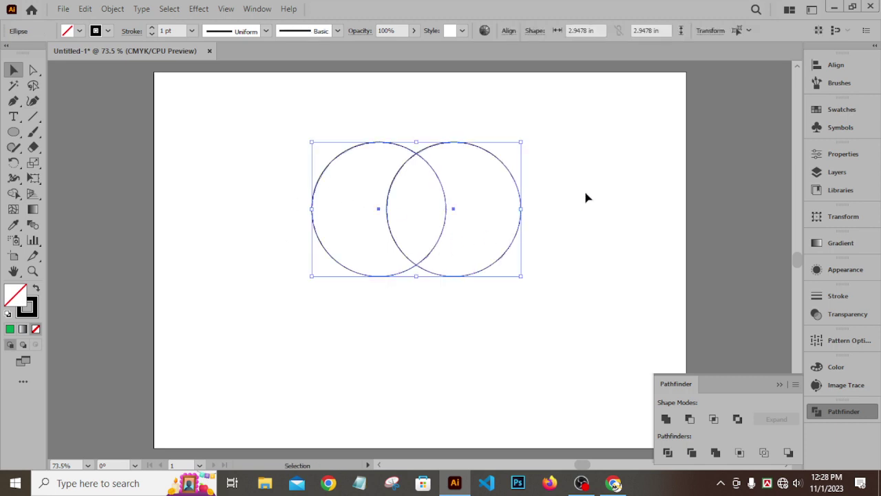
# Move the right circle about 1.37 in left and 0.36 in up, and subtract it with Minus Front to form a crescent.
pyautogui.click(586, 198)
pyautogui.moveTo(503, 164); pyautogui.dragTo(441, 147)
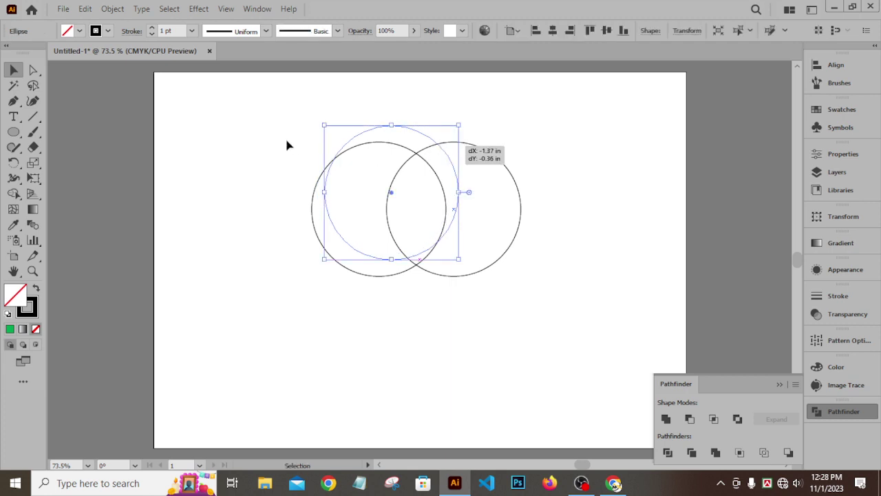
pyautogui.moveTo(271, 138); pyautogui.dragTo(509, 283)
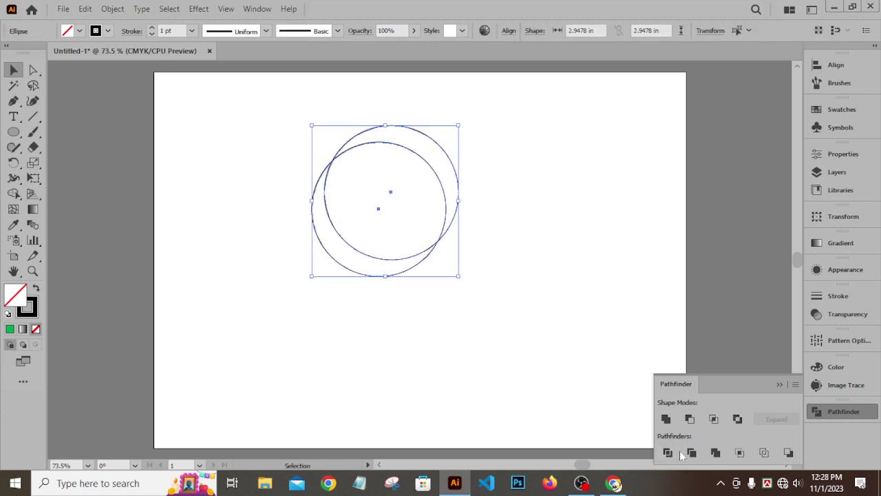
pyautogui.click(690, 418)
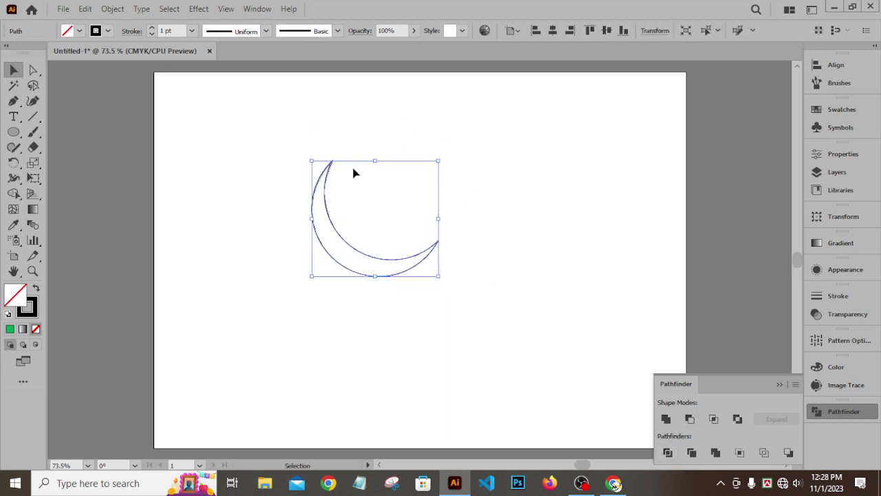
# Undo the last Minus Front, then move the front circle down and to the left so it overlaps the other circle's lower-left part.
pyautogui.click(438, 142)
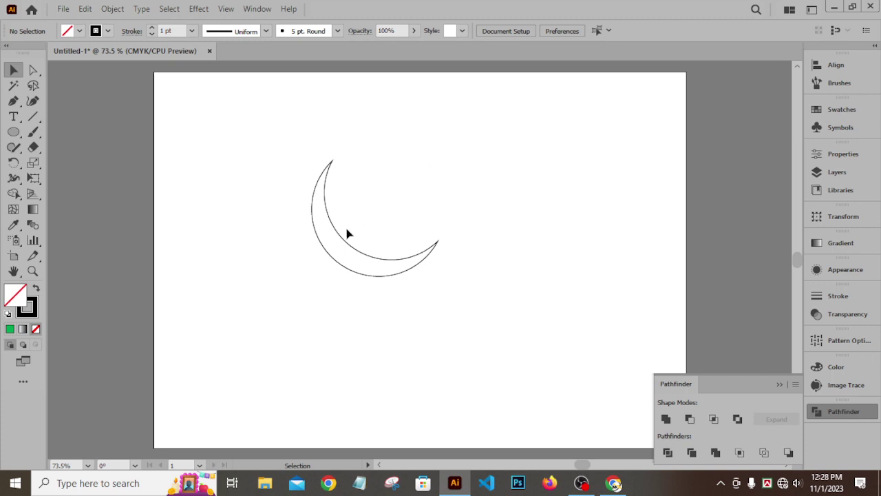
pyautogui.hotkey('ctrl', 'z')
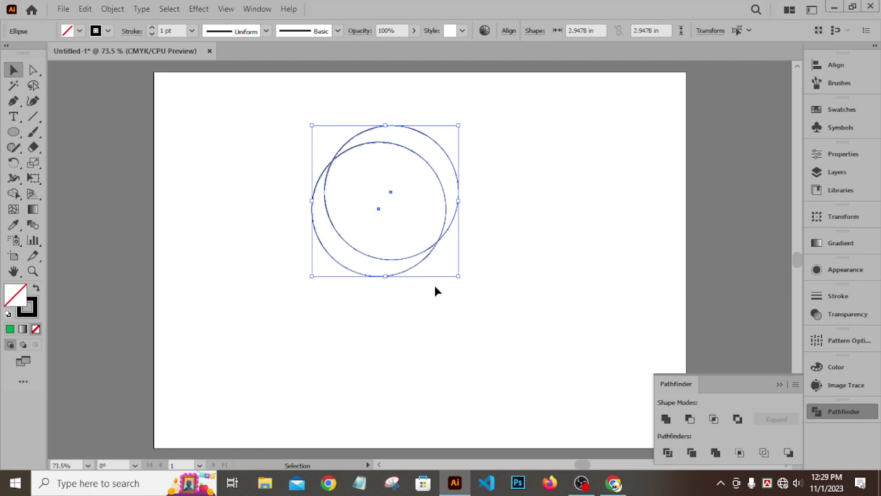
pyautogui.click(558, 283)
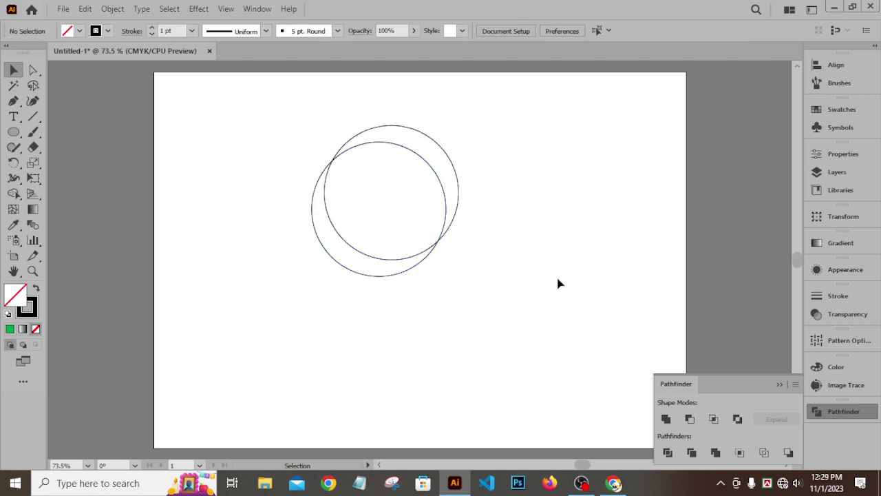
pyautogui.click(388, 278)
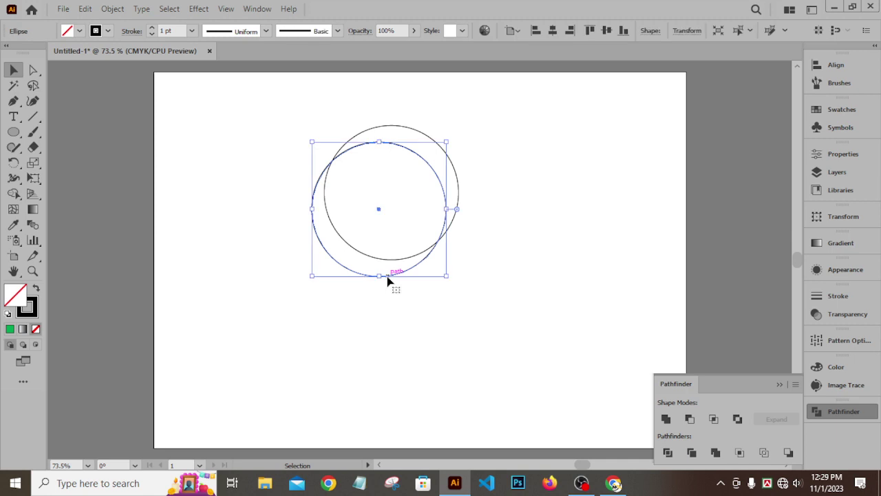
pyautogui.click(513, 237)
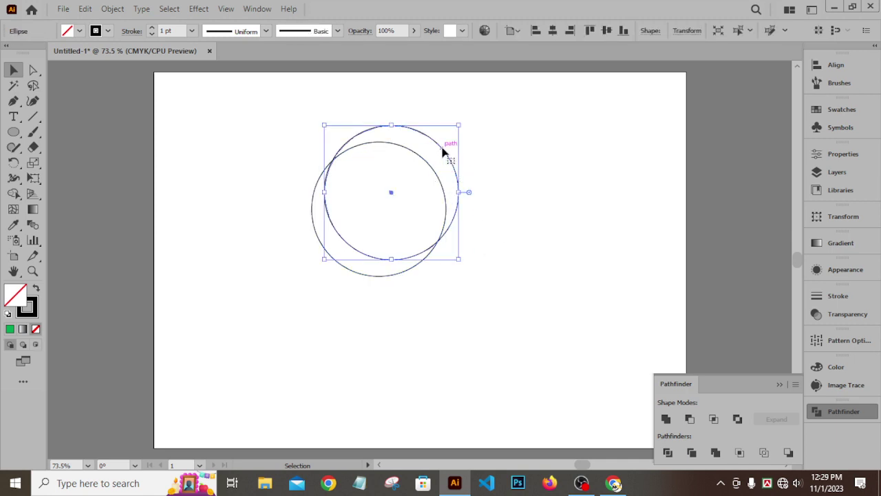
pyautogui.moveTo(447, 153); pyautogui.dragTo(362, 233)
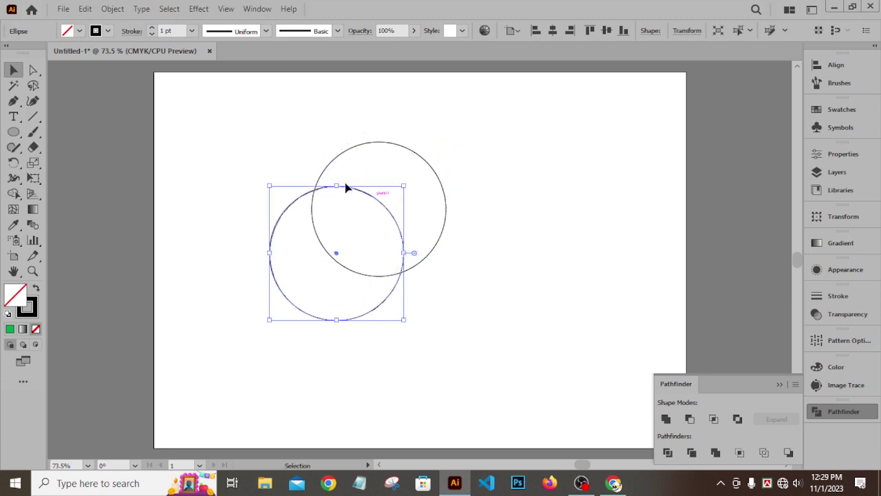
# Try Minus Front on the two circles with the front one at lower left, and undo it.
pyautogui.click(282, 134)
pyautogui.moveTo(282, 134); pyautogui.dragTo(514, 340)
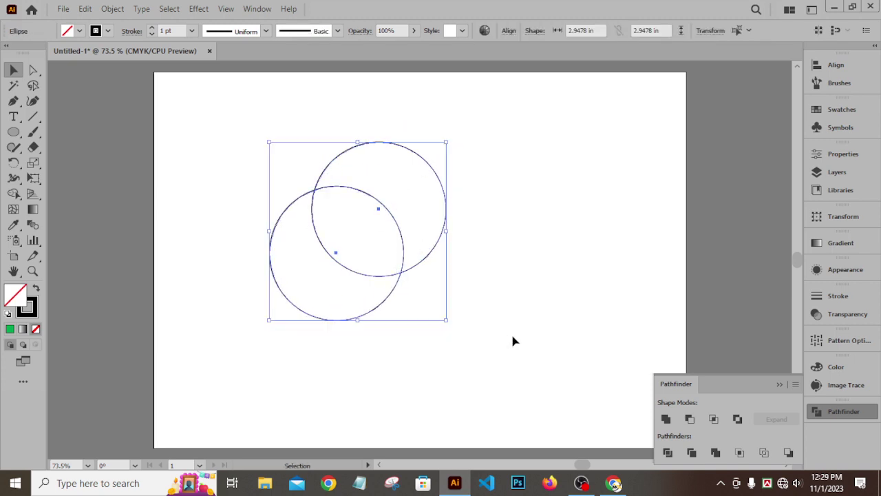
pyautogui.click(691, 420)
pyautogui.click(451, 281)
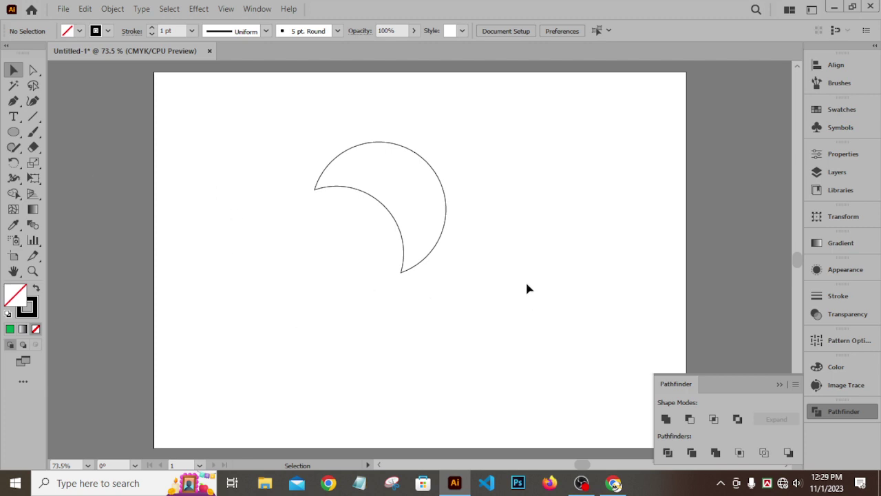
pyautogui.hotkey('ctrl', 'z')
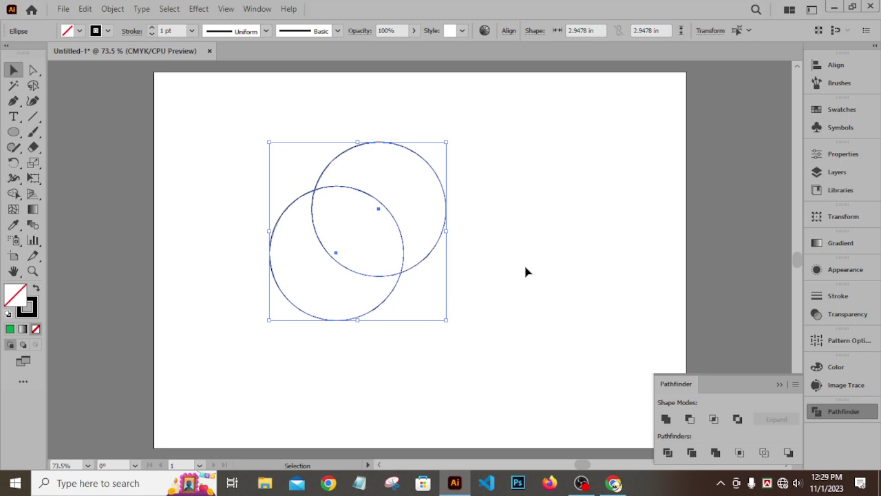
pyautogui.click(476, 252)
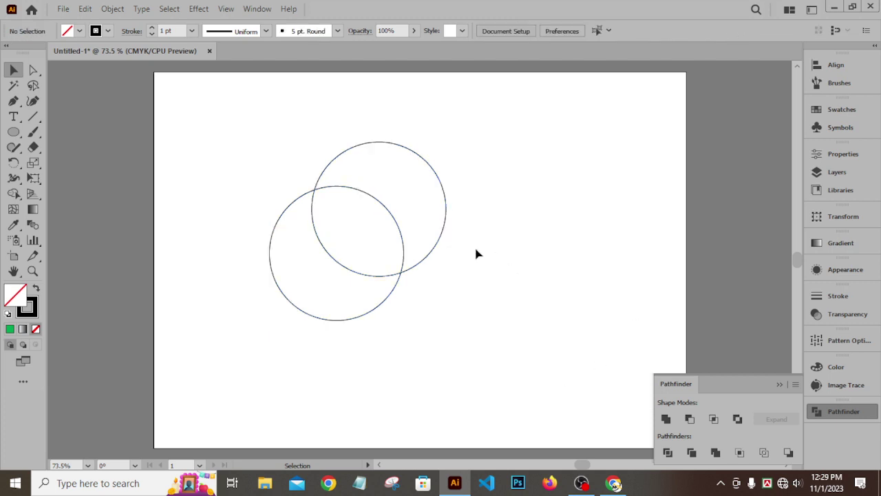
# Try the Intersect shape mode on the two overlapping circles and undo it.
pyautogui.moveTo(459, 280); pyautogui.dragTo(398, 263)
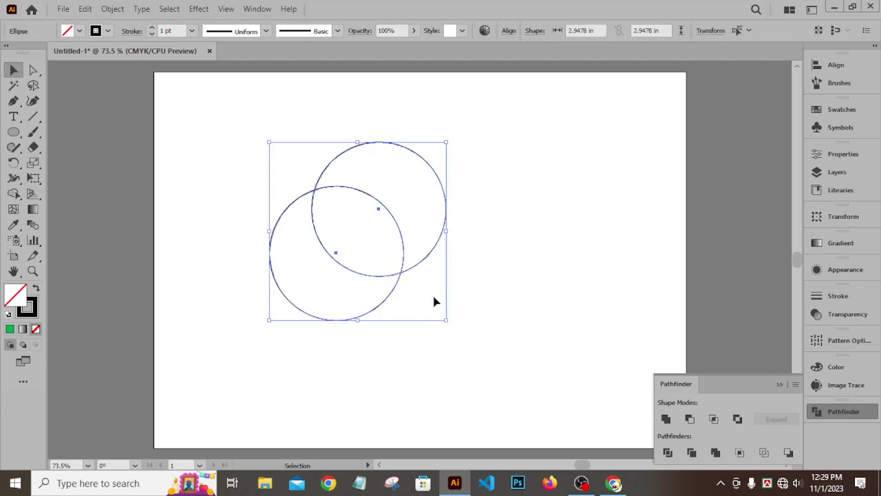
pyautogui.click(342, 205)
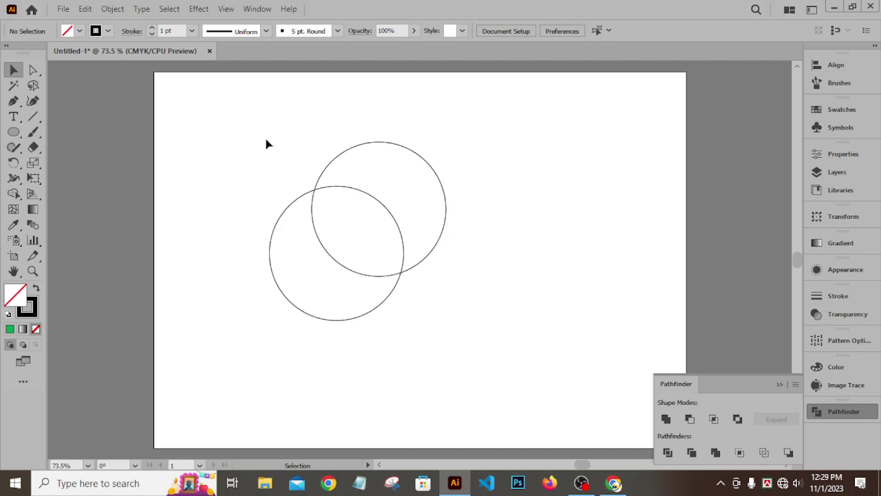
pyautogui.moveTo(266, 142); pyautogui.dragTo(605, 406)
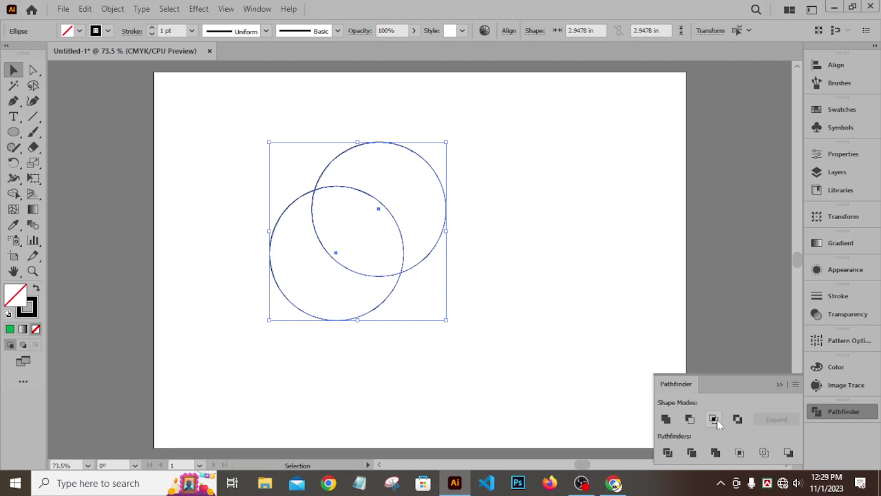
pyautogui.click(633, 265)
pyautogui.moveTo(229, 113); pyautogui.dragTo(474, 346)
pyautogui.click(715, 419)
pyautogui.click(624, 318)
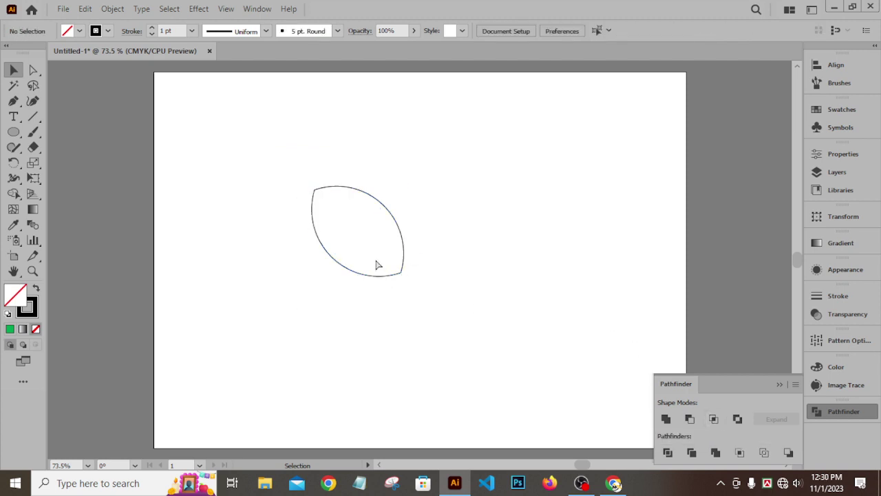
pyautogui.hotkey('ctrl', 'z')
pyautogui.click(541, 172)
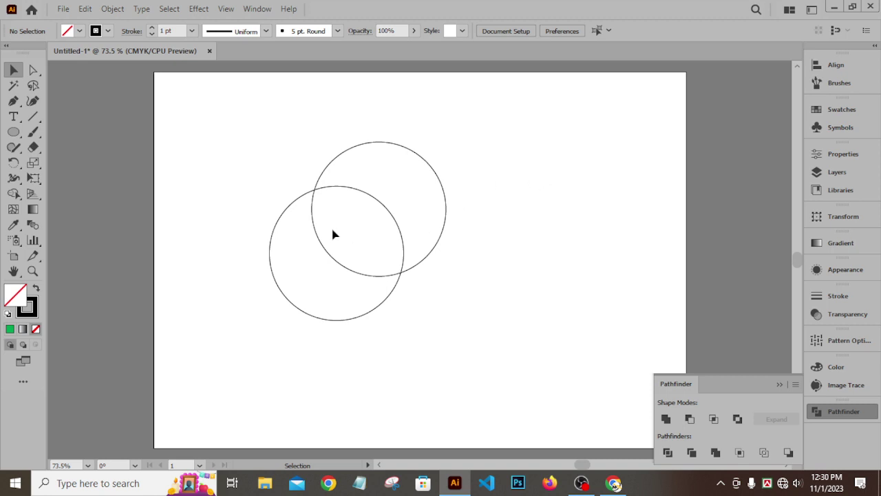
# Apply the Exclude shape mode to both circles and move the resulting group up and to the right.
pyautogui.moveTo(256, 131); pyautogui.dragTo(485, 348)
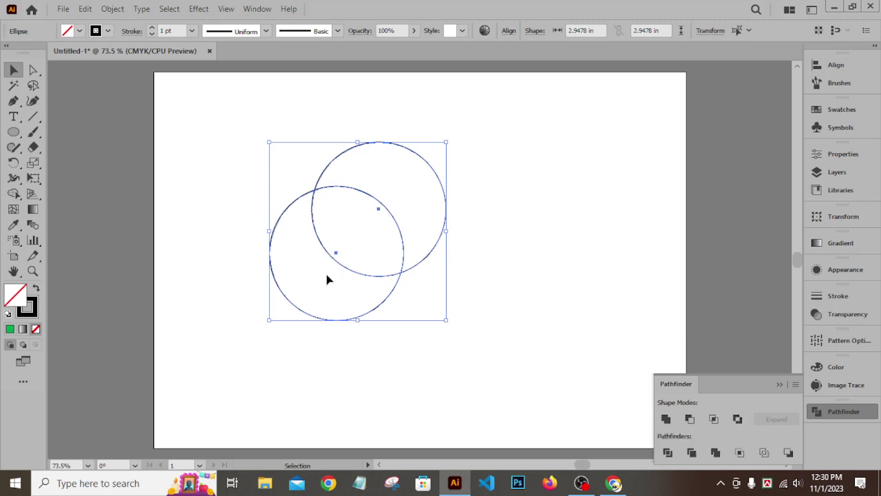
pyautogui.click(737, 419)
pyautogui.click(480, 225)
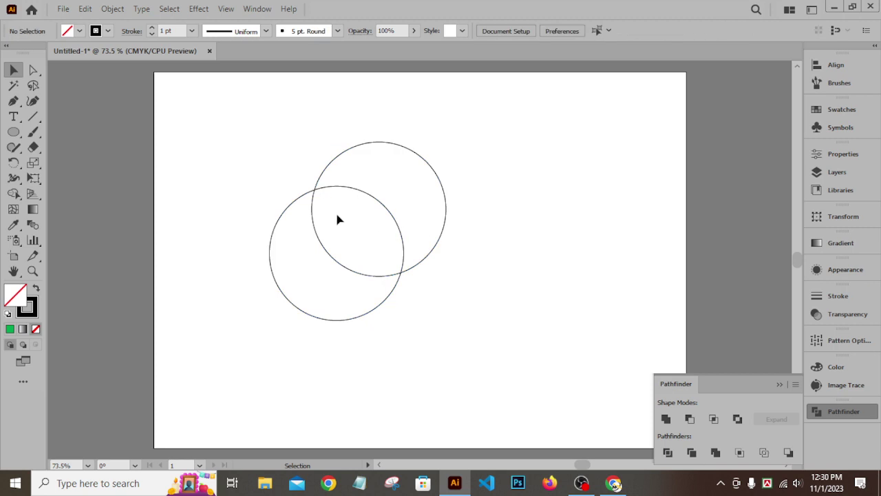
pyautogui.moveTo(425, 163); pyautogui.dragTo(467, 140)
# Try ungrouping the excluded shapes and moving the two crescents apart, and undo back to the grouped circles.
pyautogui.rightClick(405, 194)
pyautogui.click(558, 266)
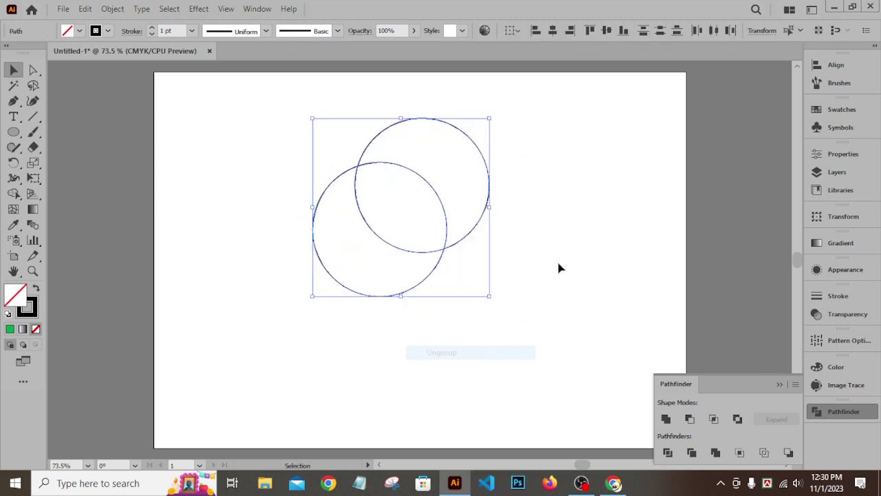
pyautogui.moveTo(472, 137); pyautogui.dragTo(539, 119)
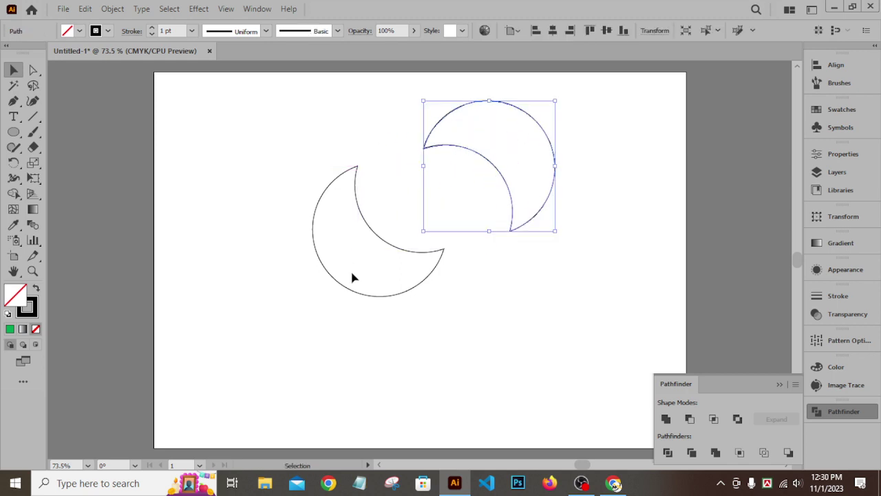
pyautogui.moveTo(360, 300); pyautogui.dragTo(350, 339)
pyautogui.click(535, 326)
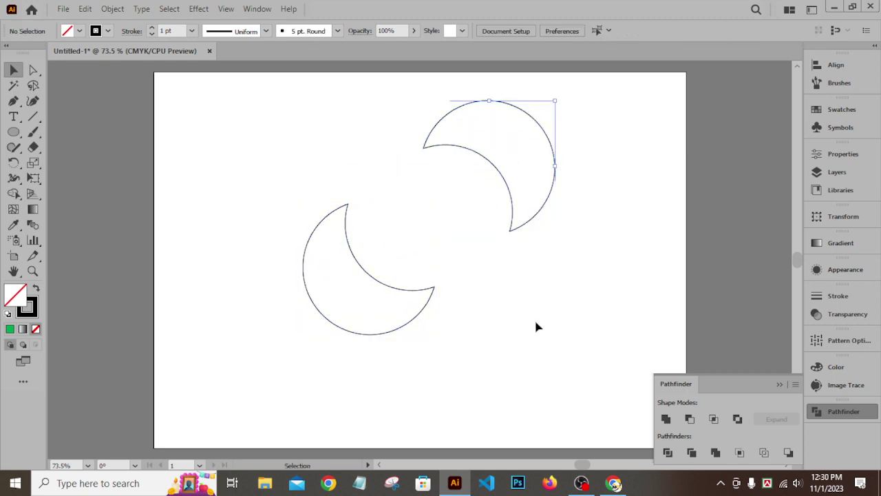
pyautogui.hotkey('ctrl', 'z')
pyautogui.hotkey('ctrl', 'z')
pyautogui.hotkey('ctrl', 'z')
pyautogui.hotkey('ctrl', 'z')
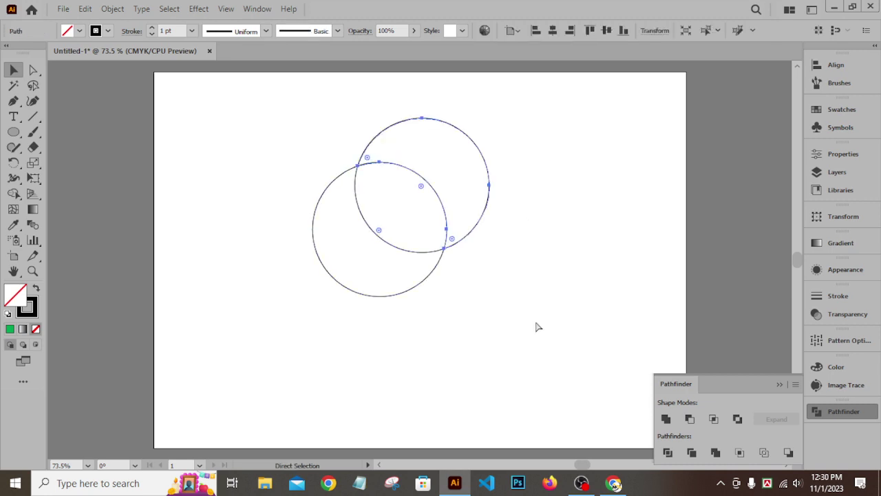
# Apply the Divide pathfinder to the circle group and move the divided group to the right.
pyautogui.press('v')
pyautogui.moveTo(267, 99); pyautogui.dragTo(549, 336)
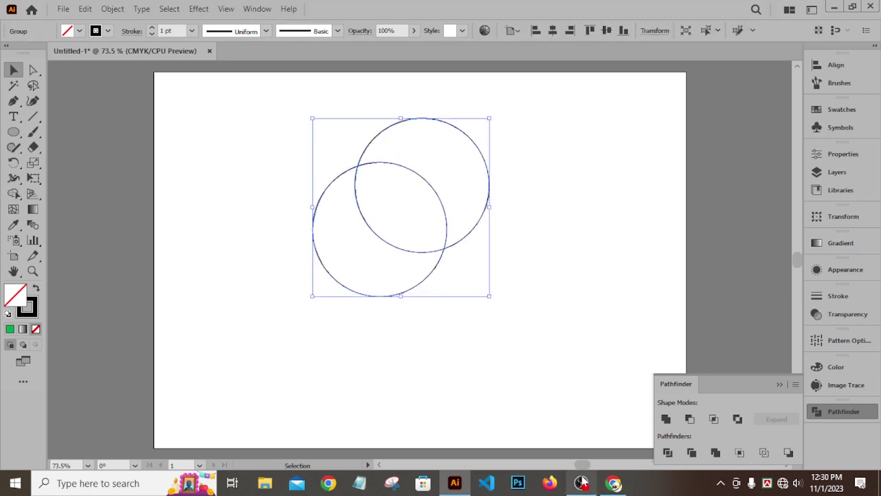
pyautogui.click(667, 452)
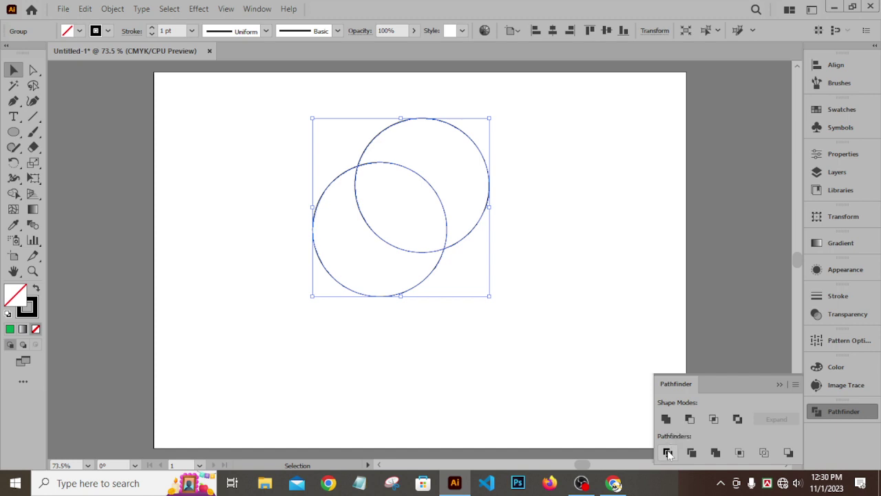
pyautogui.click(668, 452)
pyautogui.click(574, 278)
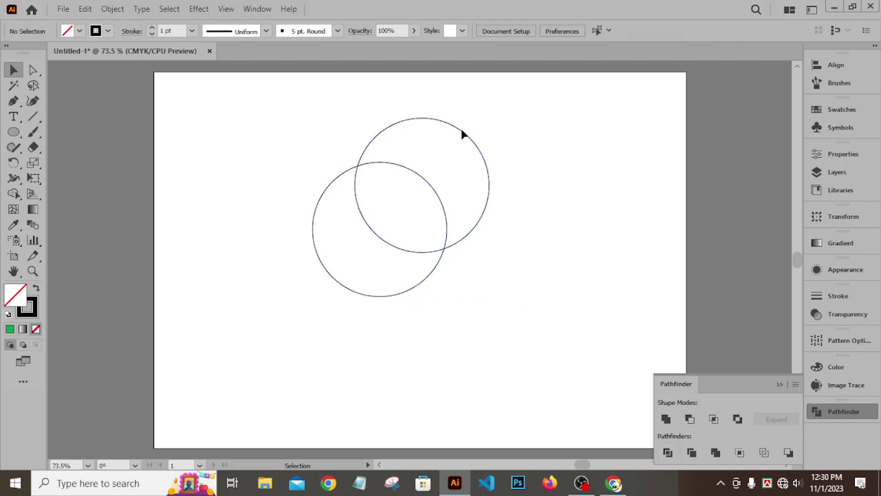
pyautogui.moveTo(466, 132); pyautogui.dragTo(532, 125)
# Try ungrouping the divided shapes and moving the lower-left crescent away, and undo back to the grouped circles.
pyautogui.rightClick(516, 124)
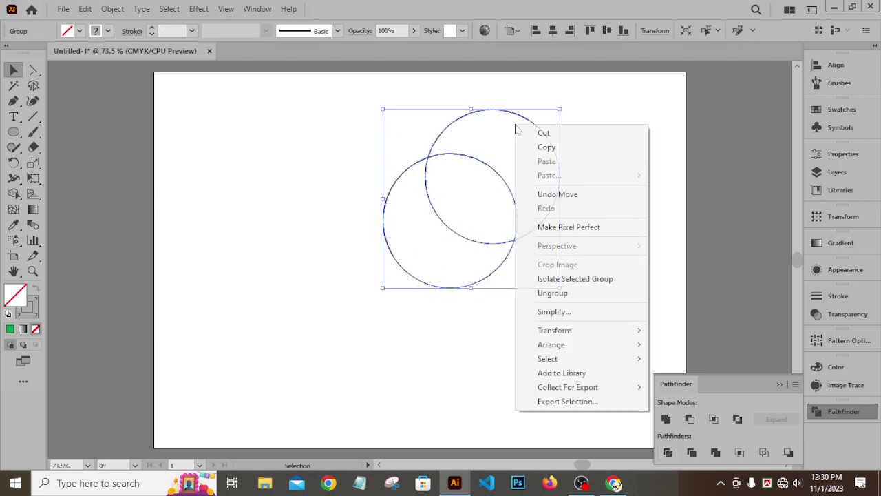
pyautogui.click(571, 293)
pyautogui.click(427, 324)
pyautogui.moveTo(436, 290); pyautogui.dragTo(388, 344)
pyautogui.click(527, 270)
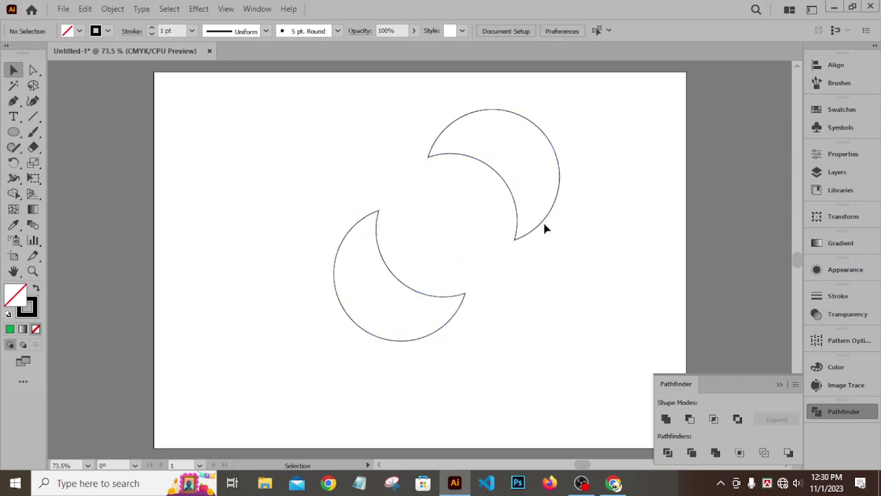
pyautogui.moveTo(543, 222); pyautogui.dragTo(606, 224)
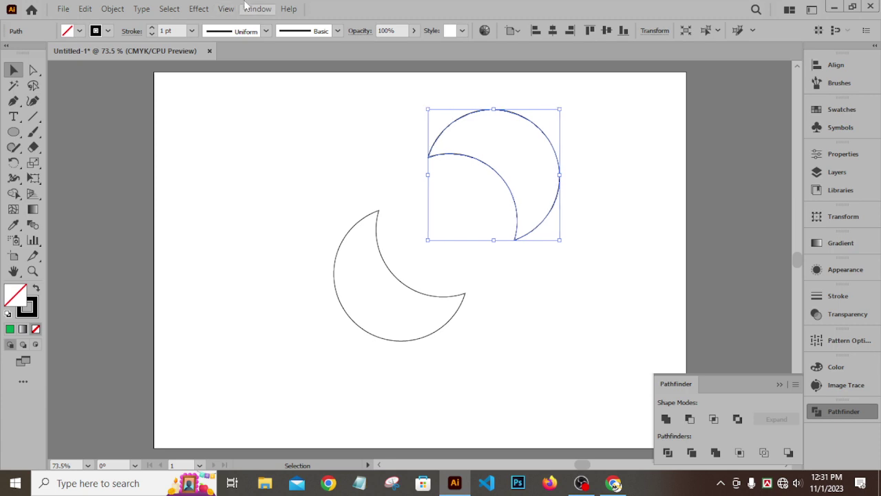
pyautogui.hotkey('ctrl', 'z')
pyautogui.click(315, 124)
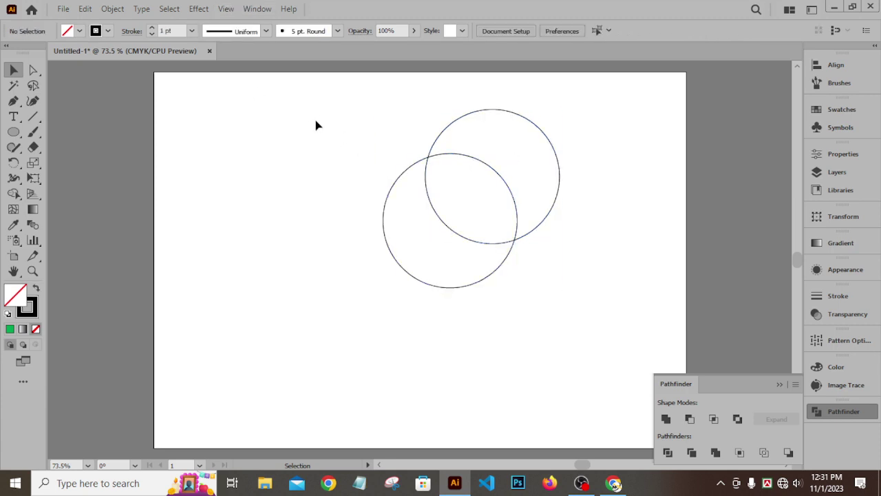
# Try the Trim and Merge pathfinders on the divided, unfilled circle group.
pyautogui.moveTo(315, 124); pyautogui.dragTo(548, 278)
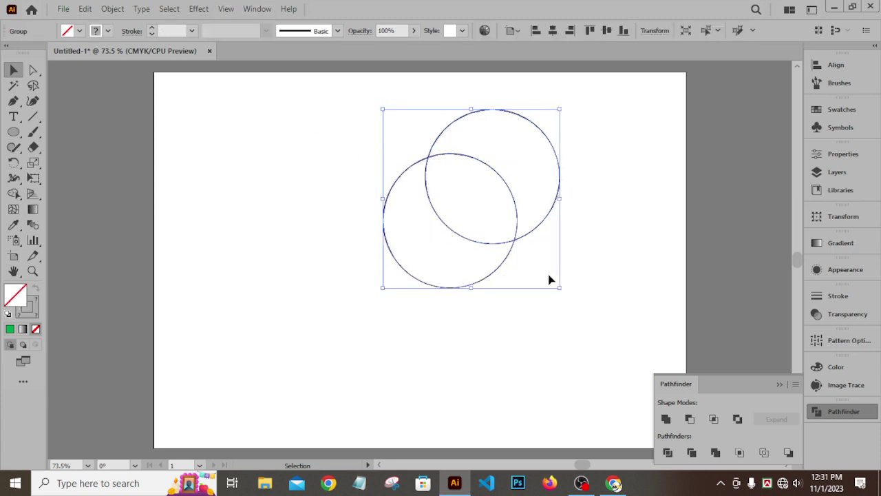
pyautogui.click(692, 456)
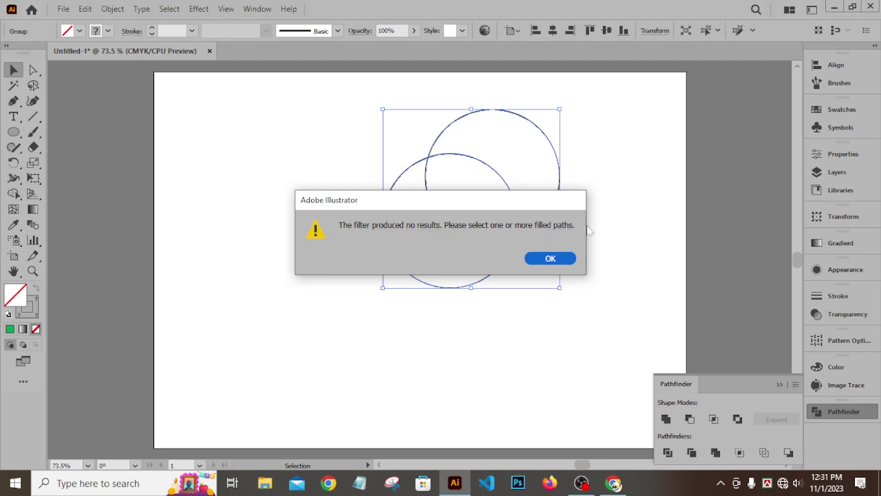
pyautogui.click(564, 259)
pyautogui.click(627, 254)
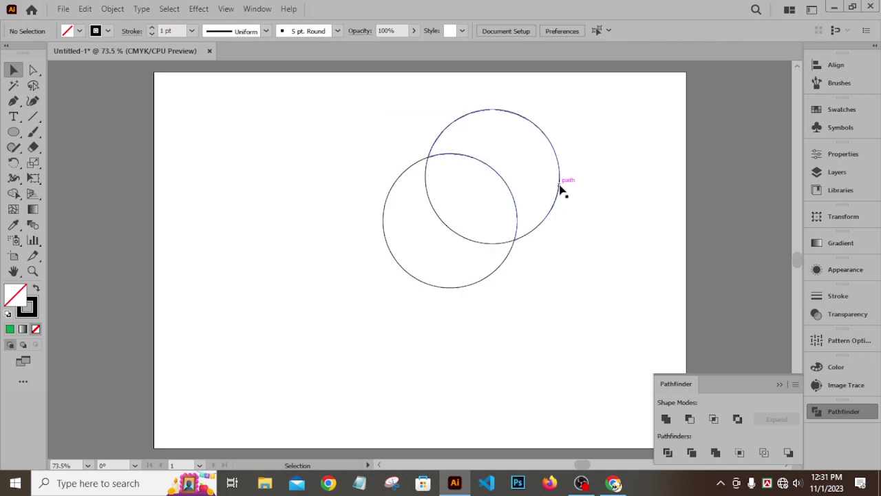
pyautogui.click(560, 186)
pyautogui.click(715, 452)
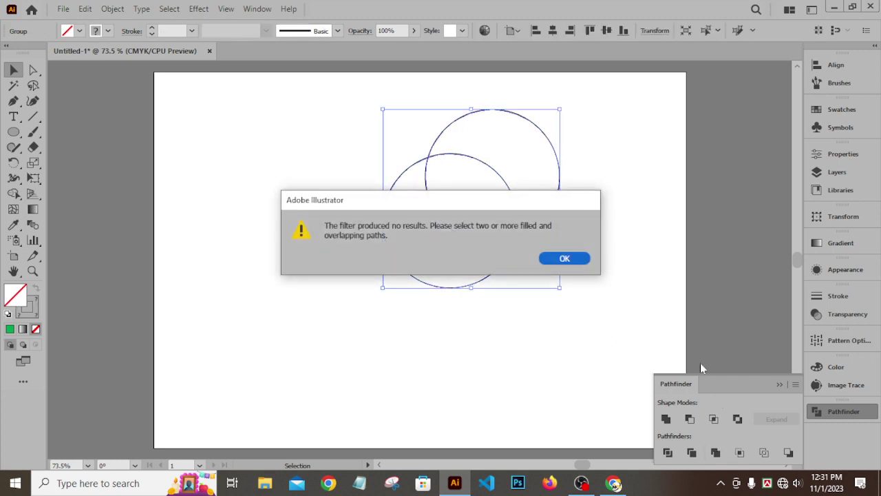
pyautogui.click(565, 259)
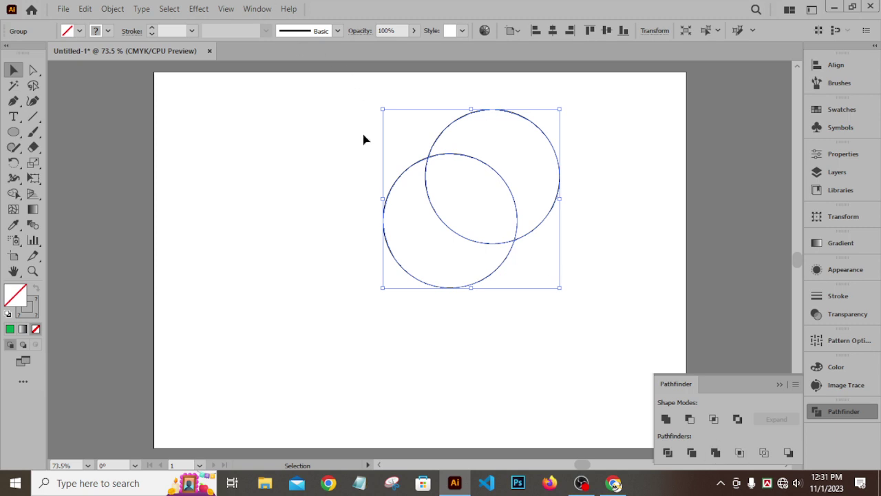
# Apply the Crop pathfinder to the divided circle group.
pyautogui.moveTo(337, 97); pyautogui.dragTo(614, 391)
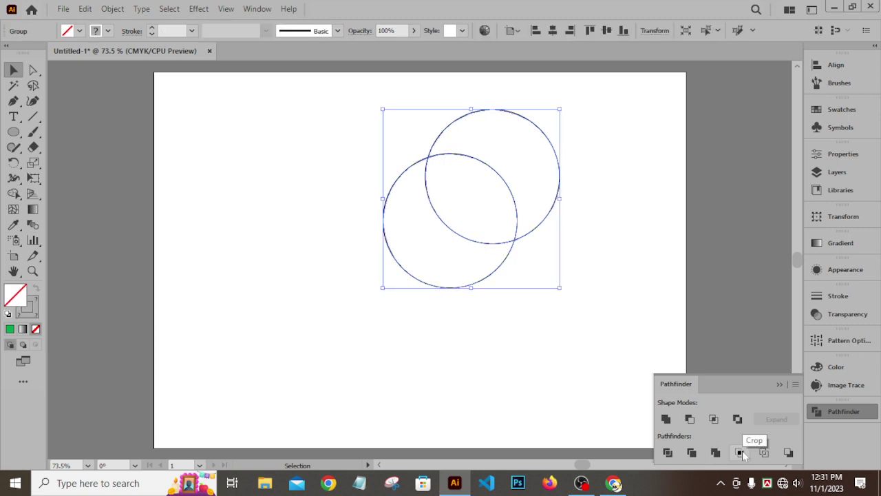
pyautogui.click(740, 452)
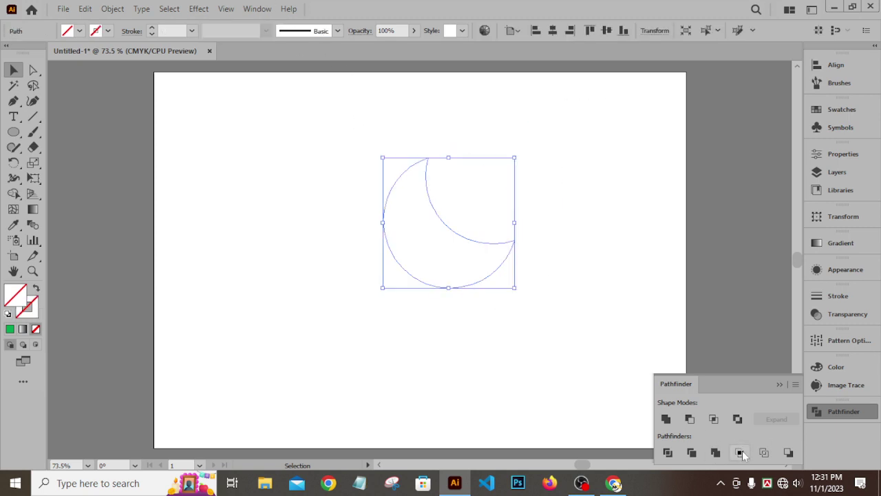
# Select the cropped crescent and give it a black stroke.
pyautogui.click(575, 227)
pyautogui.moveTo(366, 158); pyautogui.dragTo(525, 353)
pyautogui.click(108, 31)
pyautogui.click(36, 52)
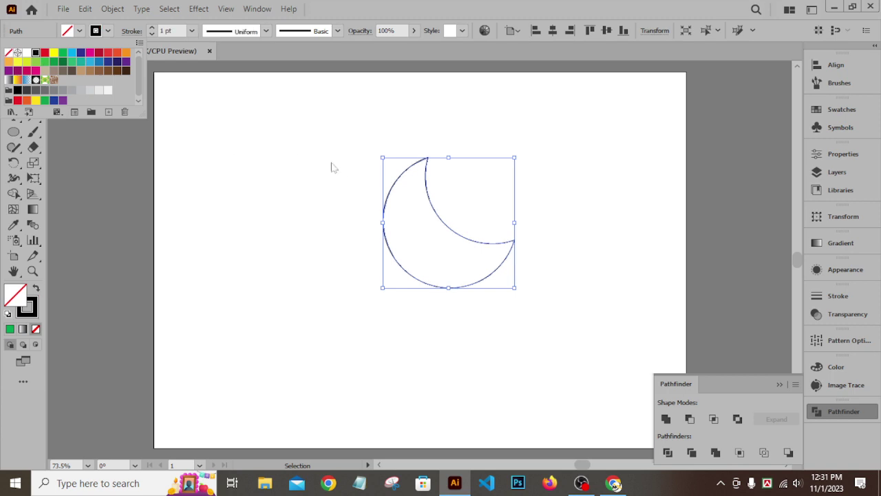
pyautogui.click(331, 168)
pyautogui.click(249, 184)
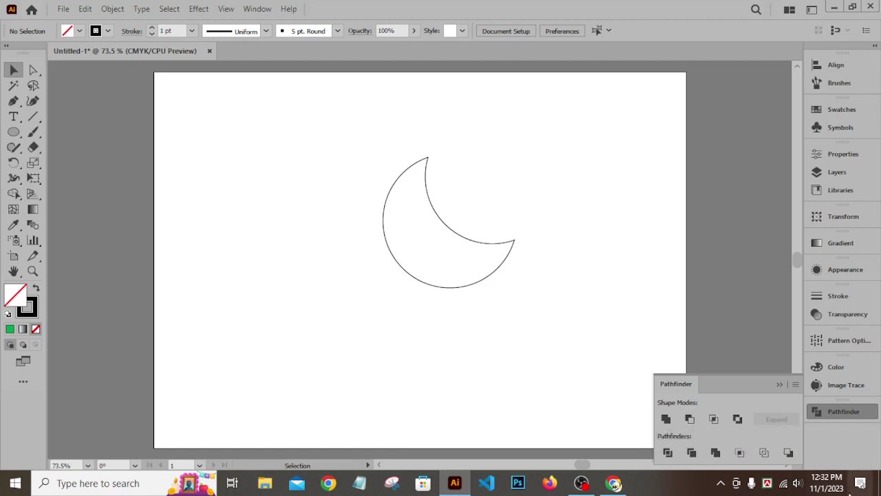
# Undo the crescent's black stroke and the Crop pathfinder to restore the overlapping circle group.
pyautogui.hotkey('ctrl', 'z')
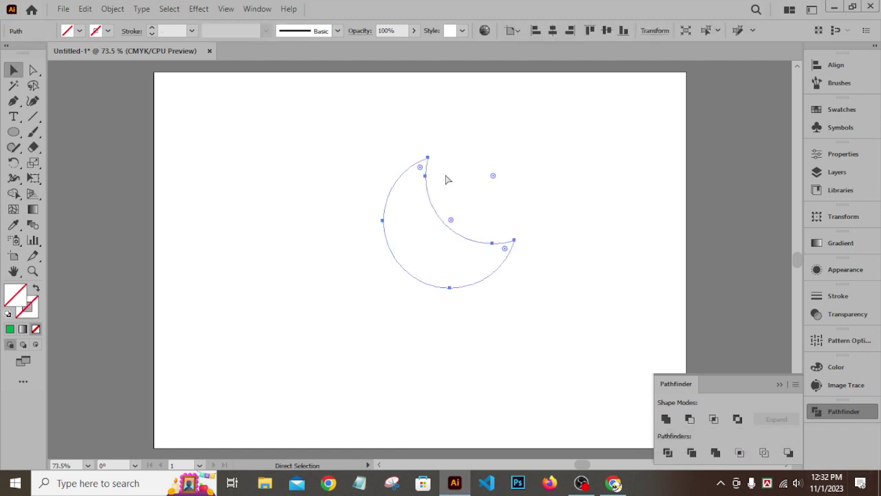
pyautogui.hotkey('ctrl', 'z')
pyautogui.click(377, 138)
pyautogui.moveTo(333, 115); pyautogui.dragTo(596, 291)
pyautogui.click(656, 171)
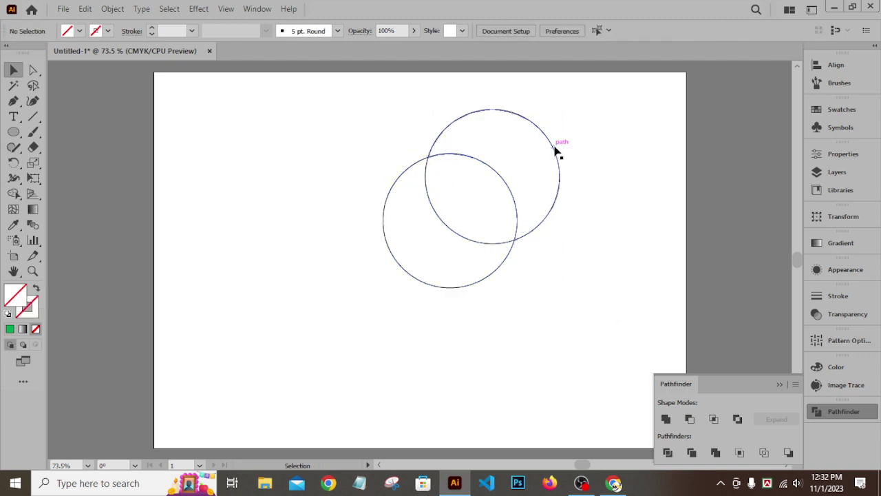
# Try moving the overlapping circle group to the left and undo the move.
pyautogui.moveTo(556, 147); pyautogui.dragTo(480, 164)
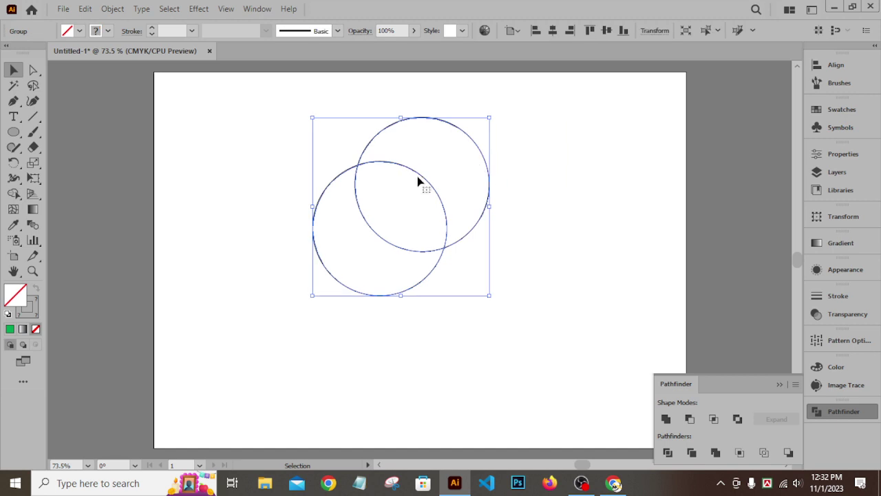
pyautogui.hotkey('ctrl', 'z')
pyautogui.click(605, 231)
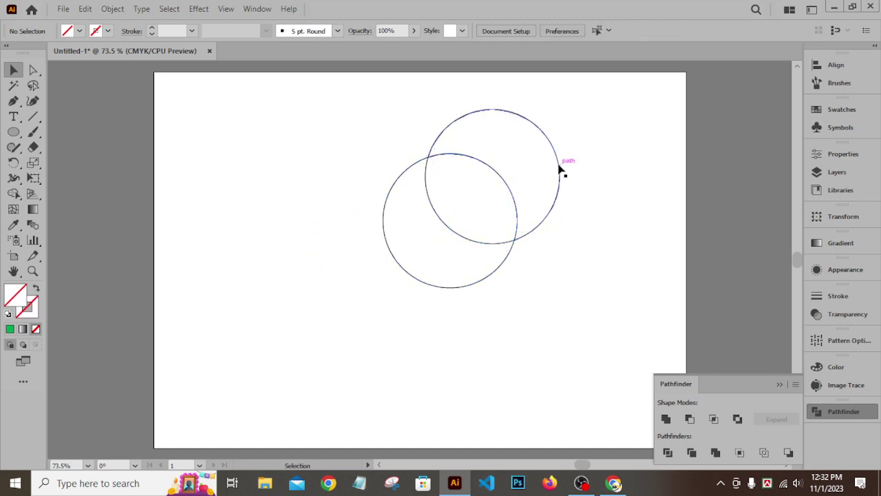
# Ungroup the overlapping circle shapes and move the upper-right crescent away from the rest.
pyautogui.moveTo(556, 161)
pyautogui.mouseDown()
pyautogui.moveTo(626, 169)
pyautogui.moveTo(553, 163)
pyautogui.mouseUp()
pyautogui.rightClick(553, 164)
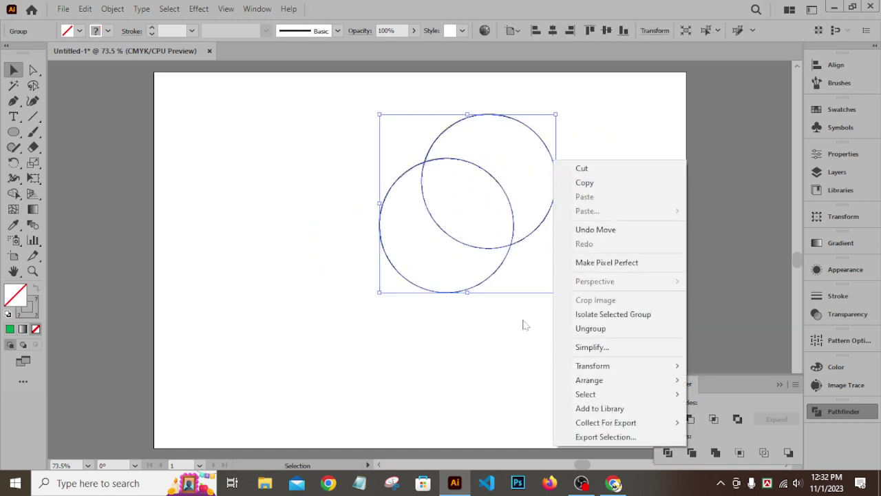
pyautogui.click(580, 328)
pyautogui.click(561, 213)
pyautogui.moveTo(554, 196); pyautogui.dragTo(590, 202)
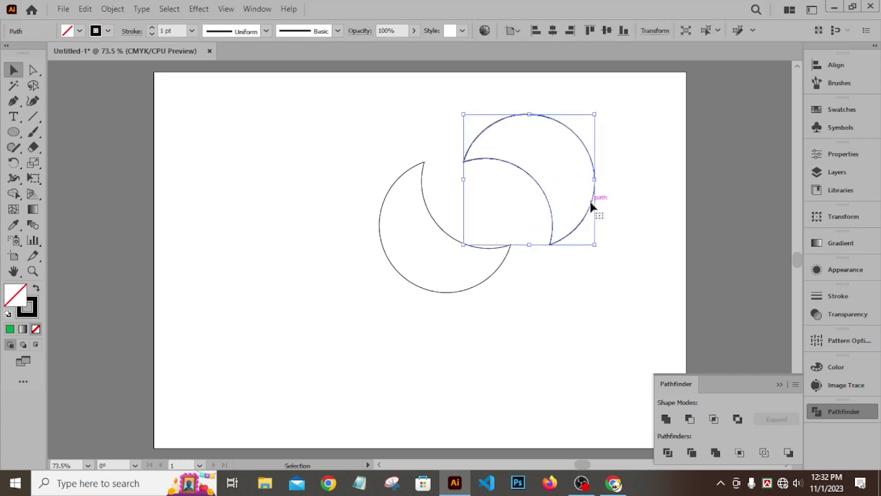
# Undo the crescent move and the ungrouping, and delete all circle shapes from the artboard.
pyautogui.hotkey('ctrl', 'z')
pyautogui.hotkey('ctrl', 'z')
pyautogui.moveTo(340, 334); pyautogui.dragTo(582, 360)
pyautogui.press('Delete')
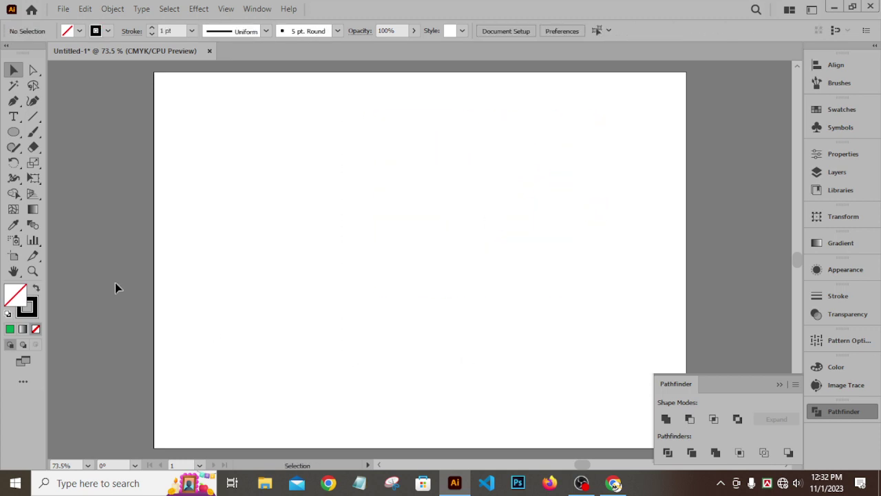
pyautogui.click(13, 131)
pyautogui.moveTo(332, 228); pyautogui.dragTo(386, 281)
pyautogui.press('v')
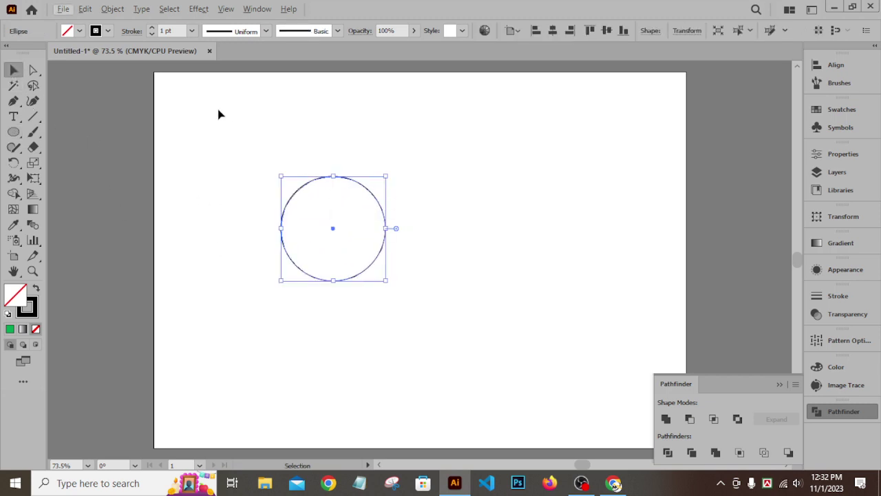
pyautogui.press('Delete')
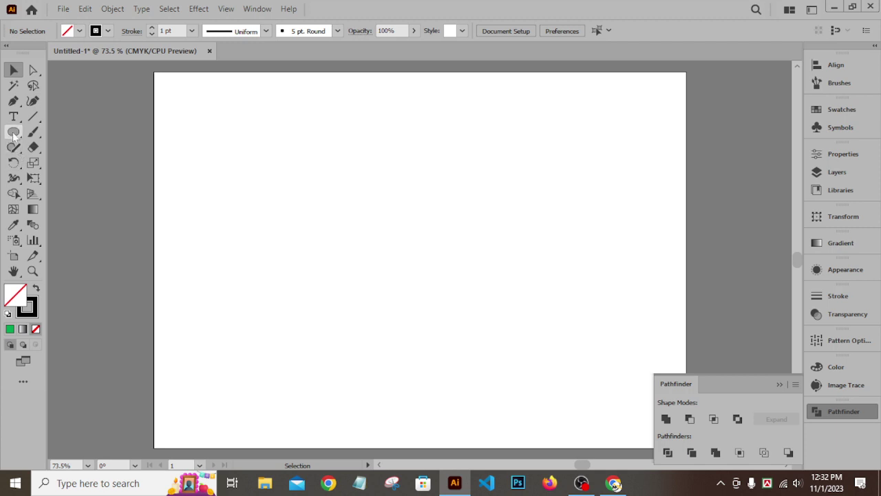
# Draw a large square with the Rectangle tool and a smaller square to its right.
pyautogui.moveTo(13, 131); pyautogui.dragTo(69, 130)
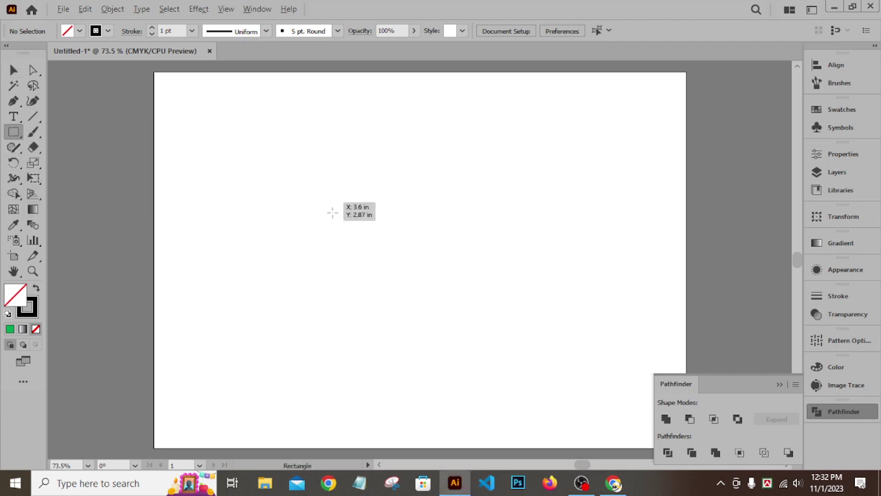
pyautogui.moveTo(321, 205); pyautogui.dragTo(373, 256)
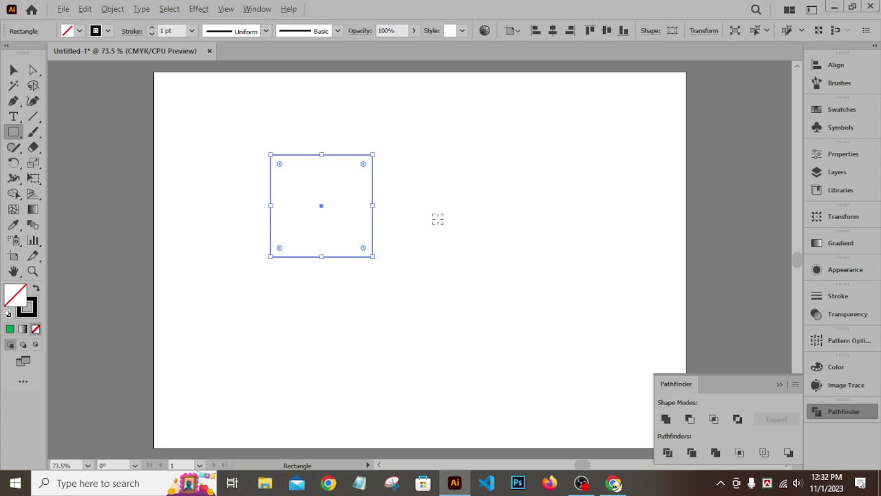
pyautogui.moveTo(437, 219); pyautogui.dragTo(404, 232)
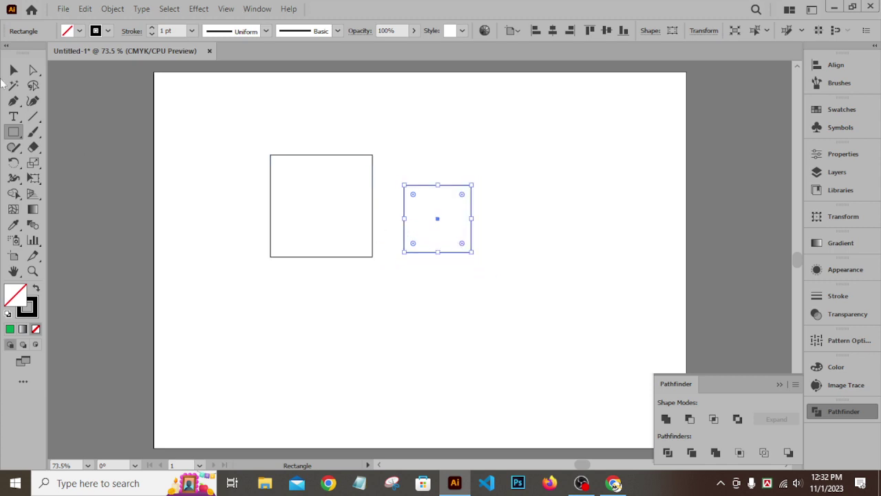
# Move the small square about 1.52 in left and 0.74 in down so it overlaps the large square's lower-right corner.
pyautogui.click(13, 69)
pyautogui.click(559, 155)
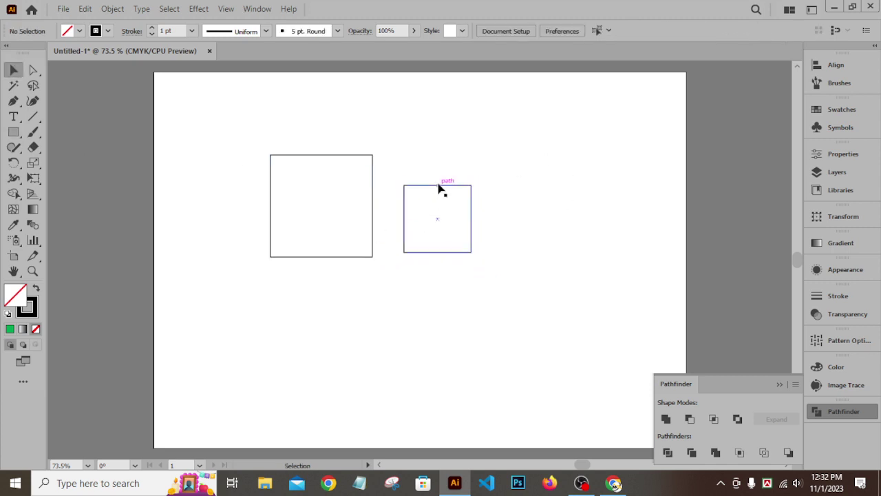
pyautogui.moveTo(423, 188); pyautogui.dragTo(370, 220)
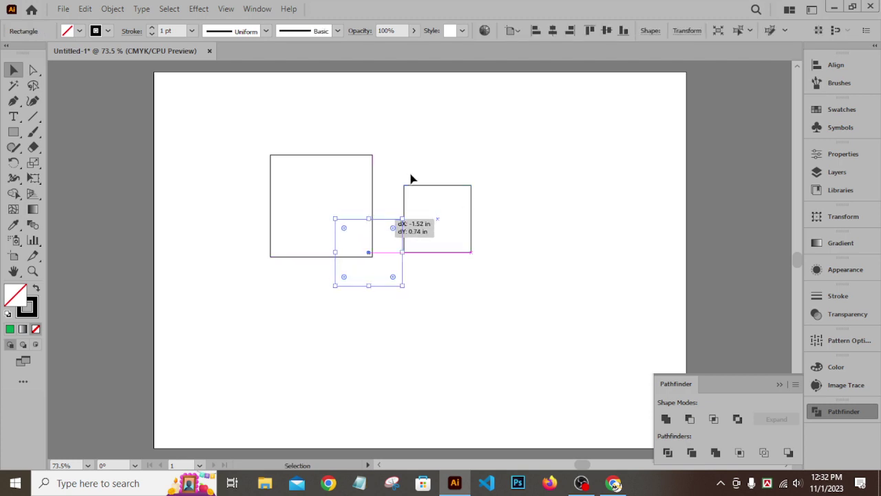
pyautogui.click(421, 219)
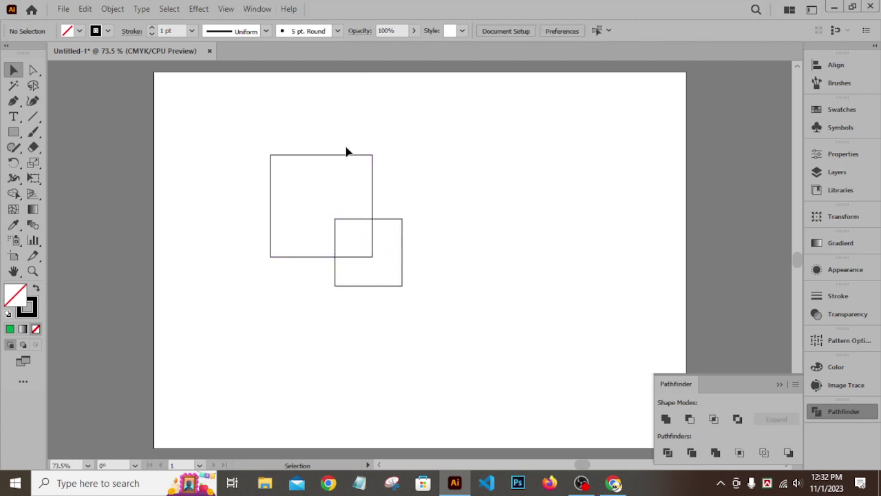
# Try the Minus Front shape mode on the two overlapping squares and undo it.
pyautogui.moveTo(241, 130); pyautogui.dragTo(429, 316)
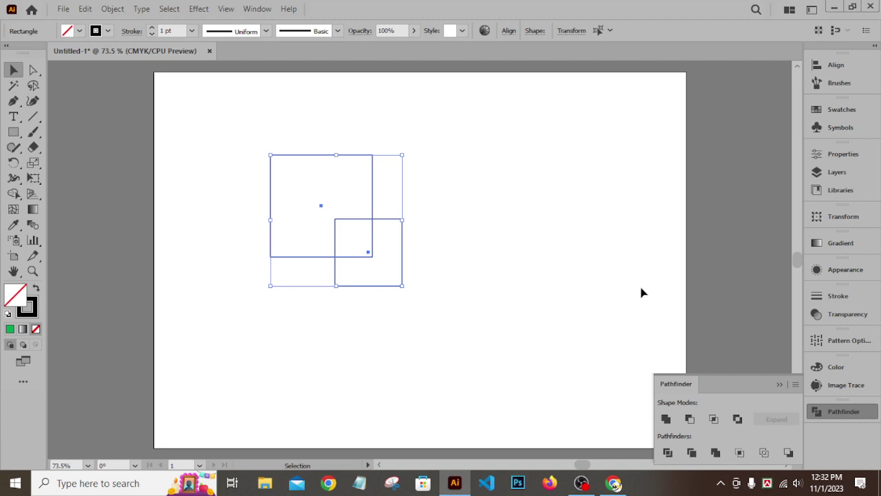
pyautogui.click(691, 420)
pyautogui.click(548, 263)
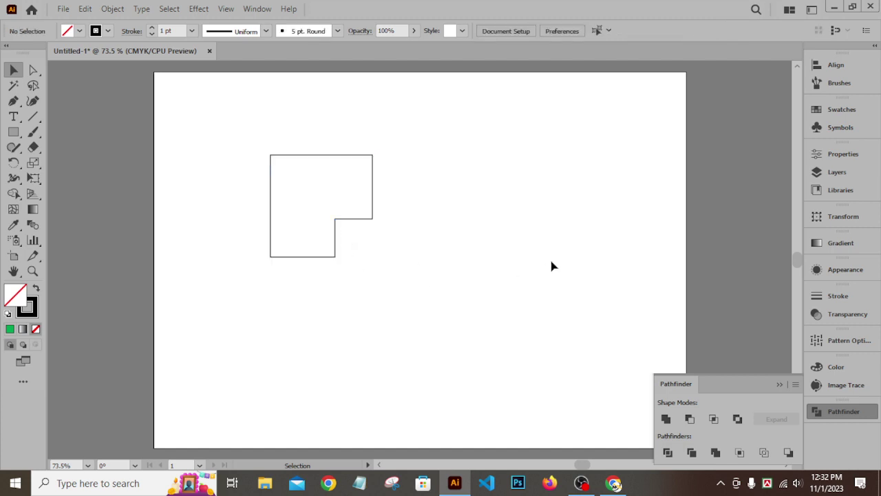
pyautogui.hotkey('ctrl', 'z')
pyautogui.click(381, 188)
# Apply the Minus Back pathfinder to the two overlapping squares.
pyautogui.moveTo(256, 135); pyautogui.dragTo(453, 348)
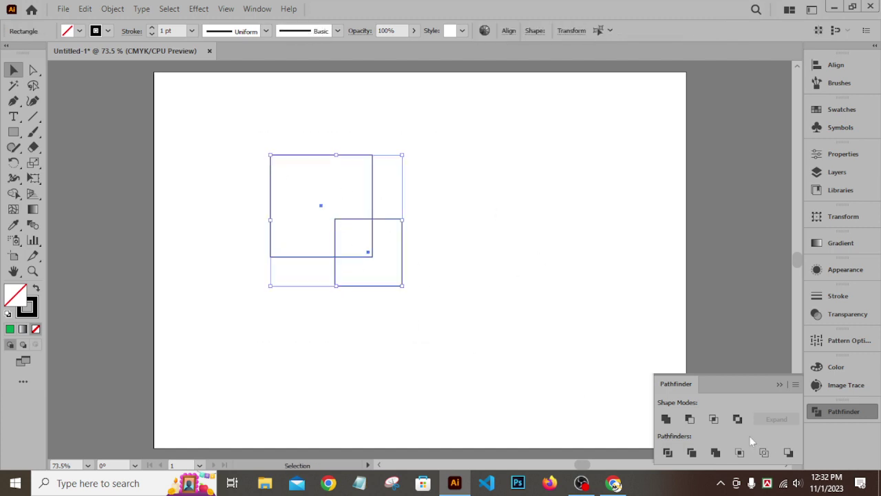
pyautogui.click(787, 453)
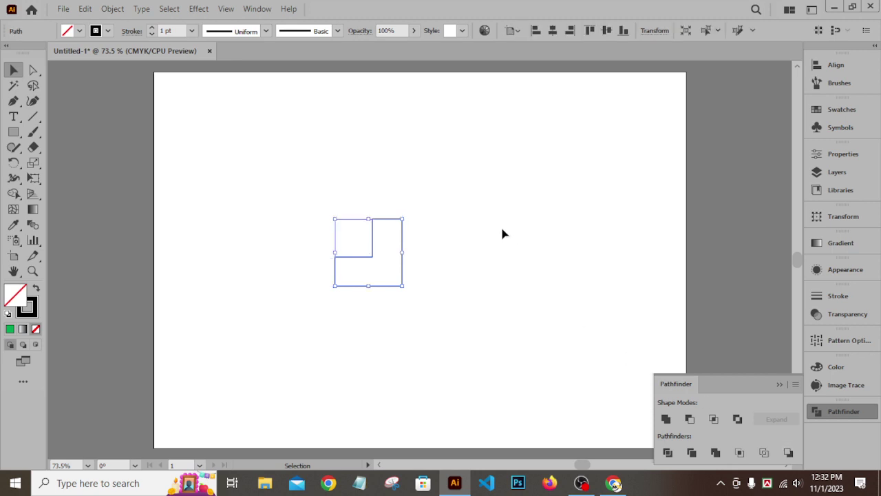
pyautogui.click(472, 234)
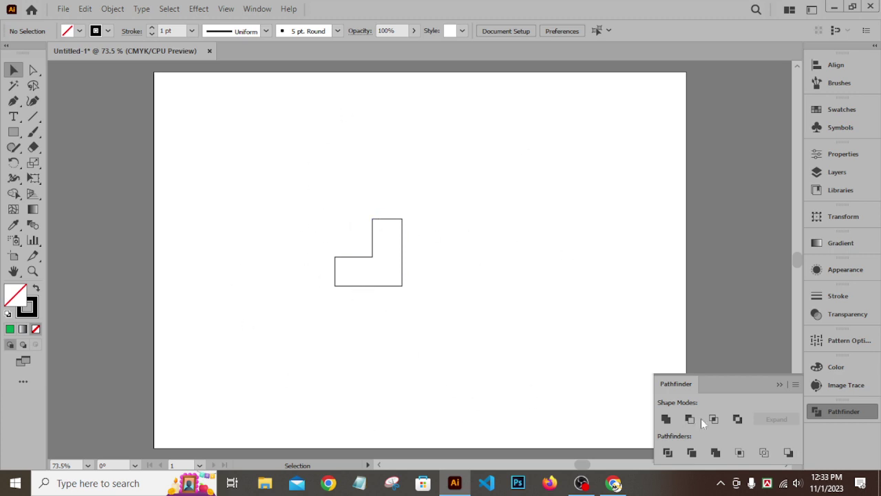
# Delete the remaining L-shaped path and collapse the Pathfinder panel.
pyautogui.moveTo(295, 207); pyautogui.dragTo(531, 418)
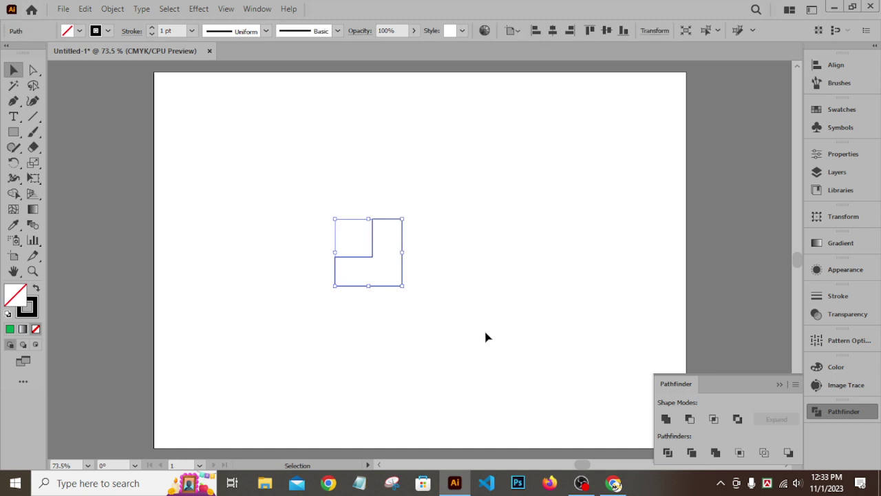
pyautogui.press('Delete')
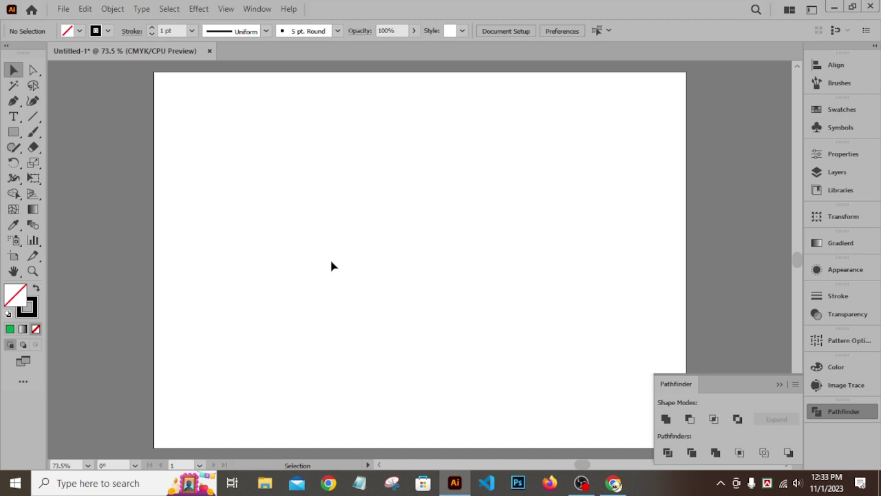
pyautogui.click(781, 384)
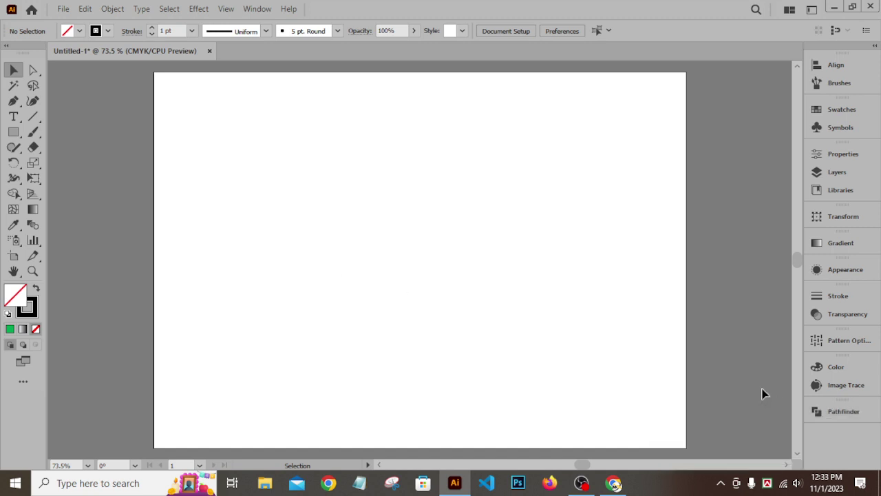
# Draw a large circle with the Ellipse tool, centred on the artboard.
pyautogui.click(12, 133)
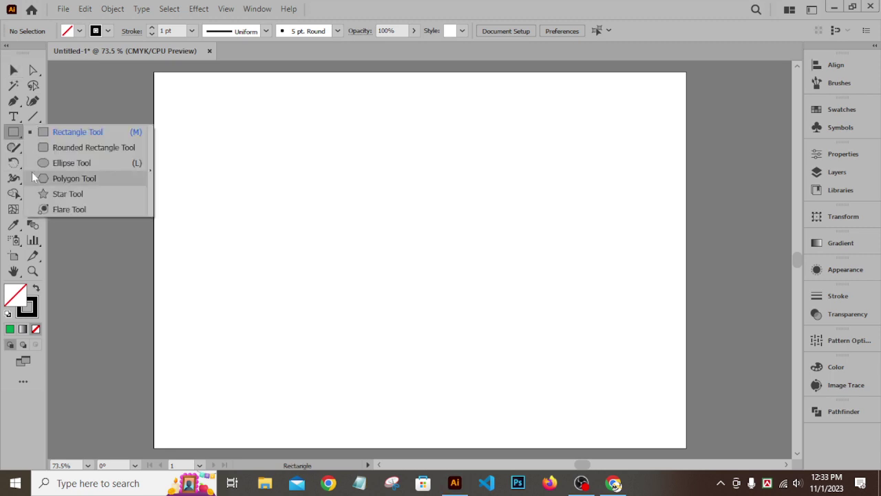
pyautogui.click(69, 163)
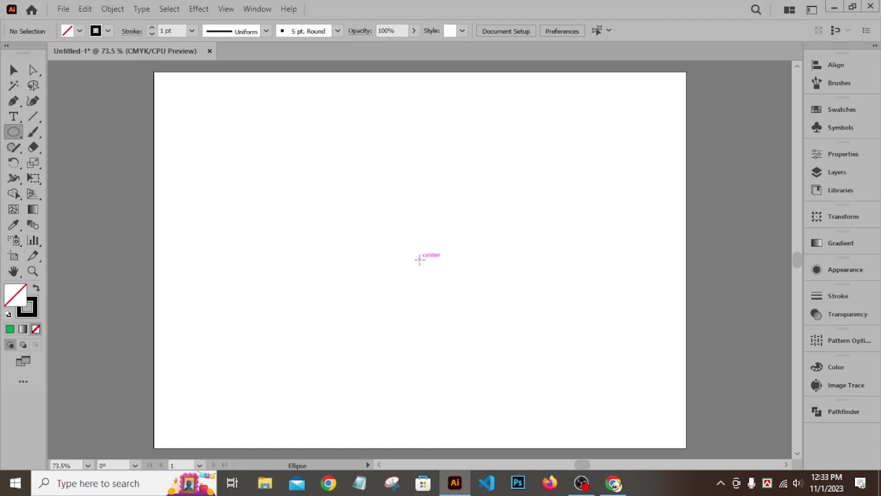
pyautogui.moveTo(419, 259); pyautogui.dragTo(509, 367)
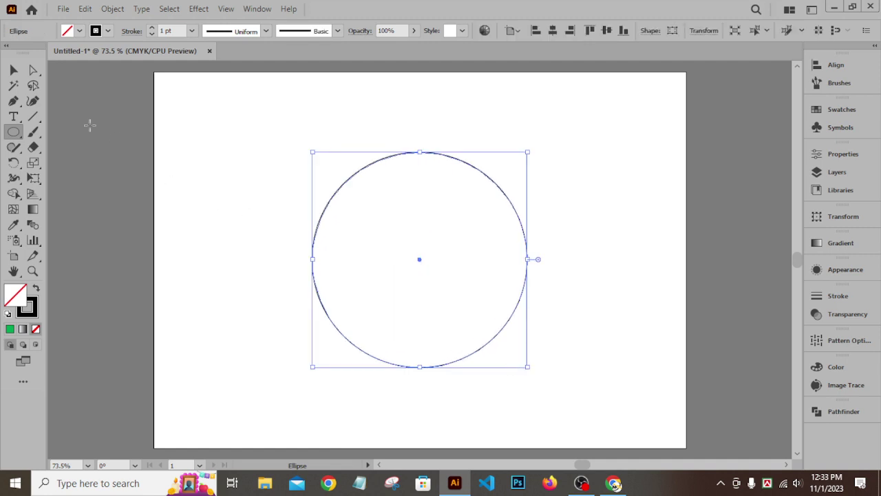
pyautogui.click(14, 69)
pyautogui.click(543, 149)
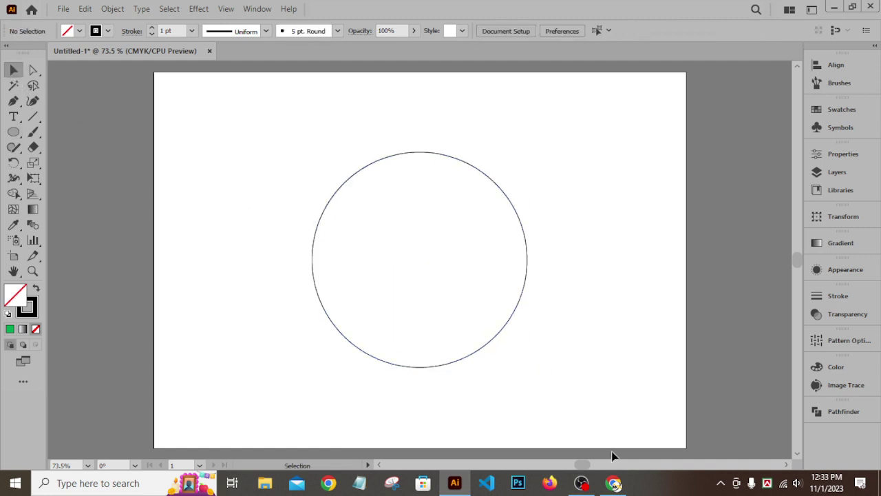
# Check the logo image in Chrome, and add a smaller concentric copy of the large circle in Illustrator.
pyautogui.click(613, 483)
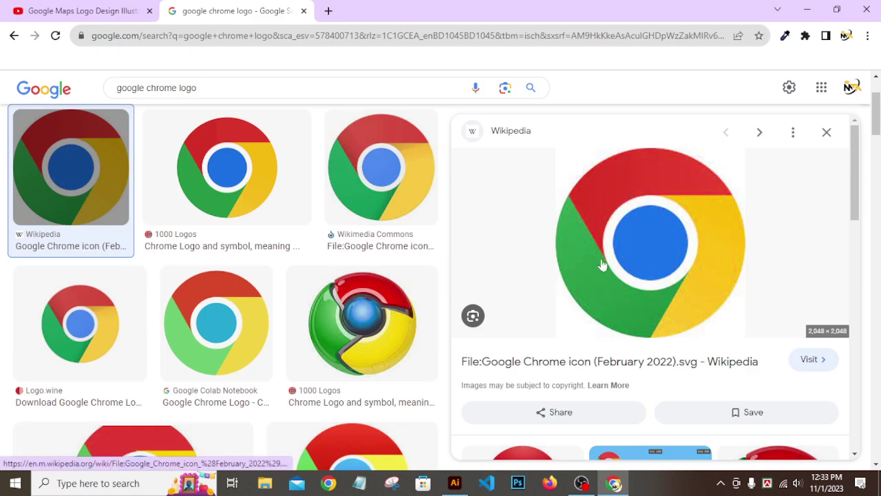
pyautogui.click(807, 10)
pyautogui.click(422, 152)
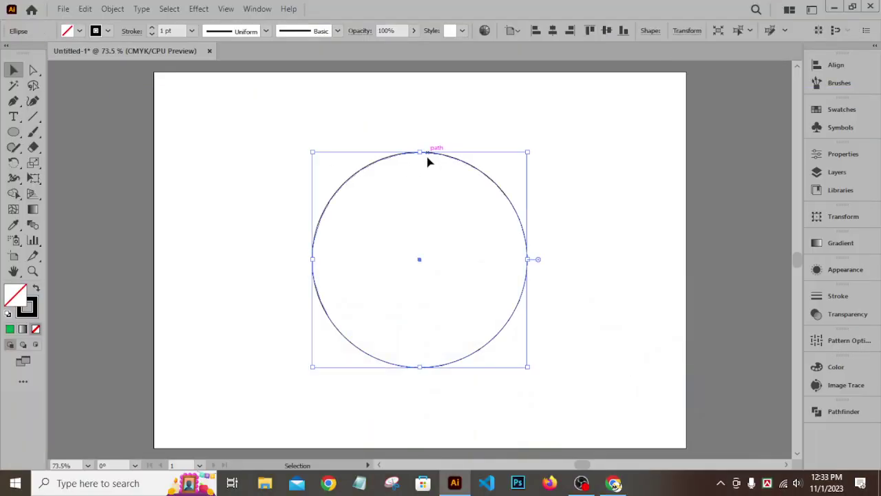
pyautogui.press('ctrl')
pyautogui.press('shift')
pyautogui.moveTo(528, 369); pyautogui.dragTo(482, 305)
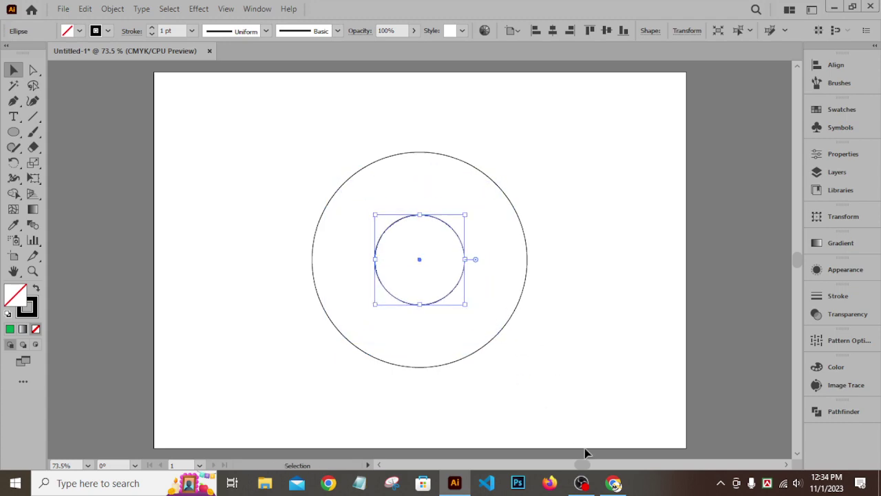
# Close the YouTube tab in Chrome and, back in Illustrator, shrink the inner circle slightly about its centre.
pyautogui.click(613, 483)
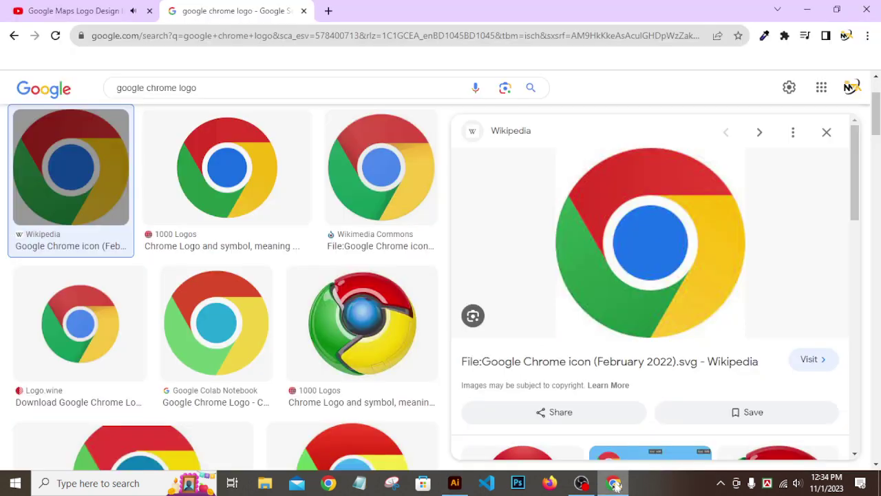
pyautogui.click(137, 11)
pyautogui.click(149, 11)
pyautogui.click(807, 10)
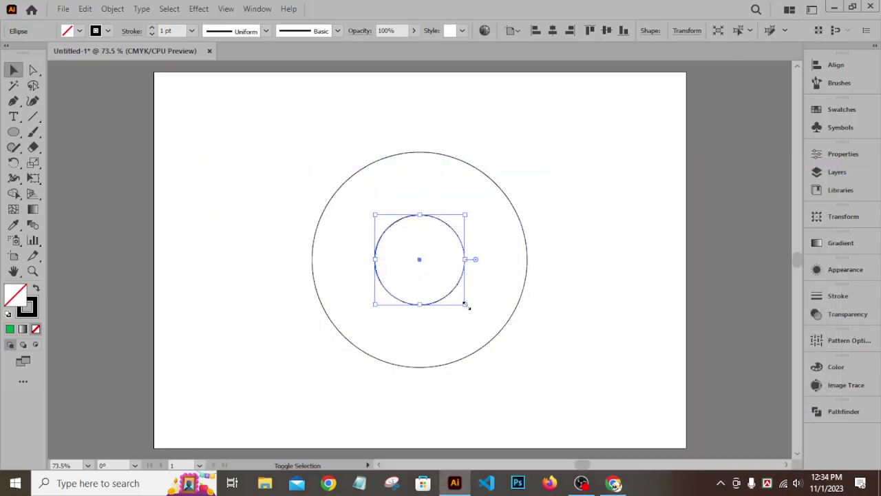
pyautogui.moveTo(465, 303); pyautogui.dragTo(457, 297)
pyautogui.click(656, 157)
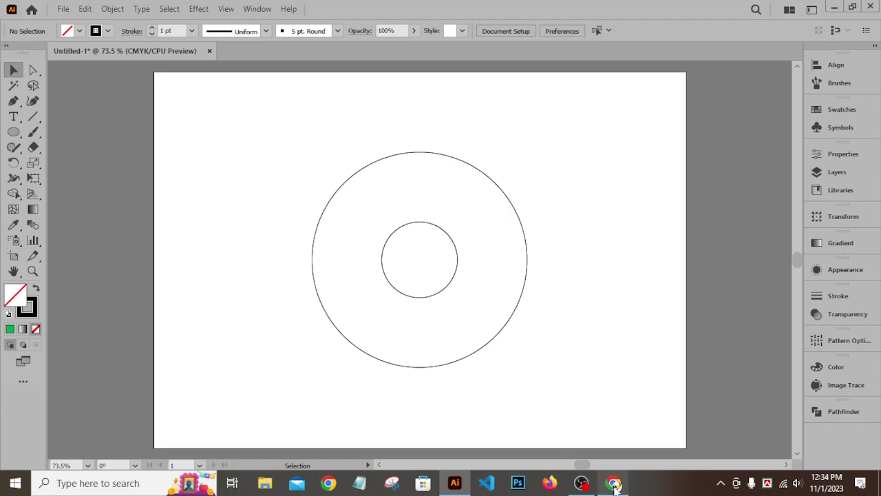
# Check the logo image in Chrome, and add a slightly smaller concentric copy of the inner circle in Illustrator.
pyautogui.click(613, 483)
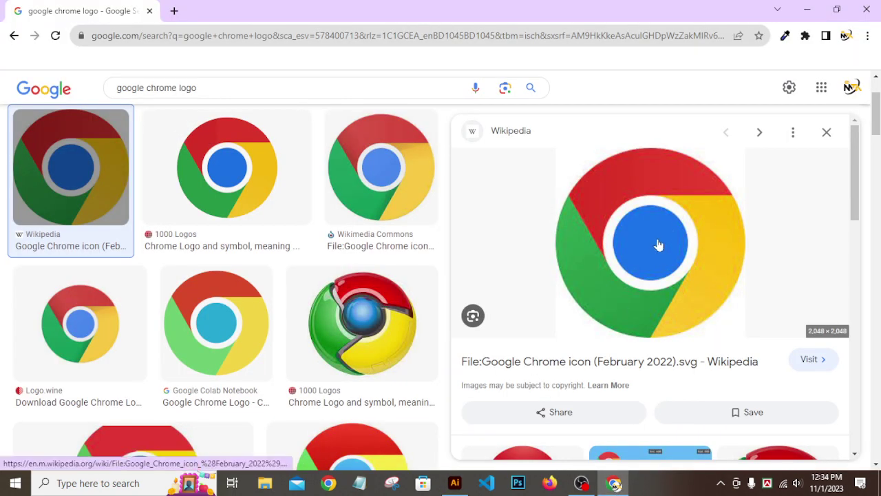
pyautogui.click(807, 9)
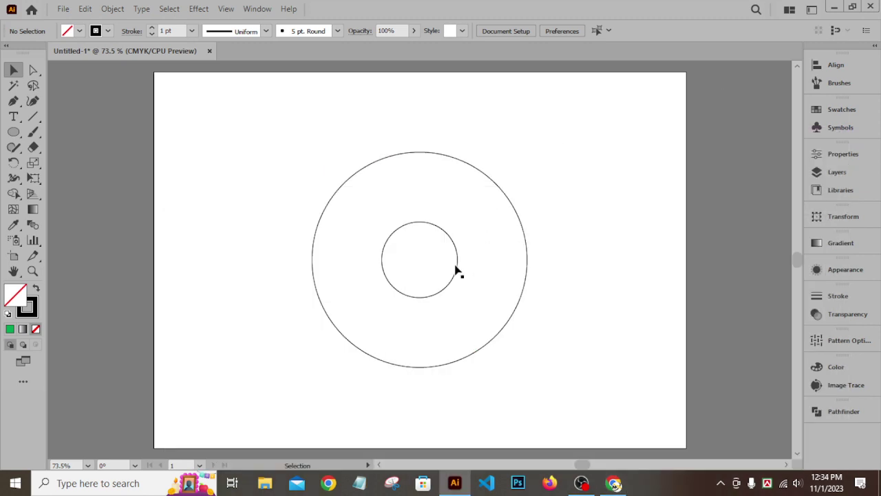
pyautogui.click(426, 227)
pyautogui.press('a')
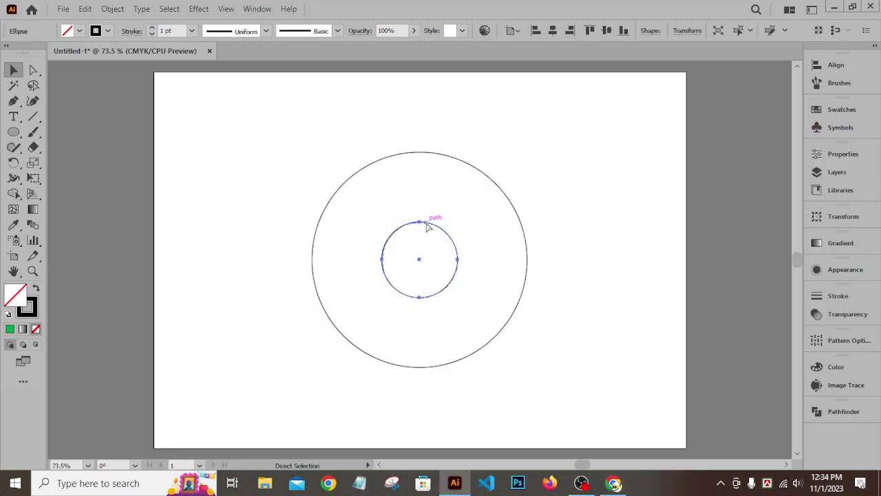
pyautogui.press('v')
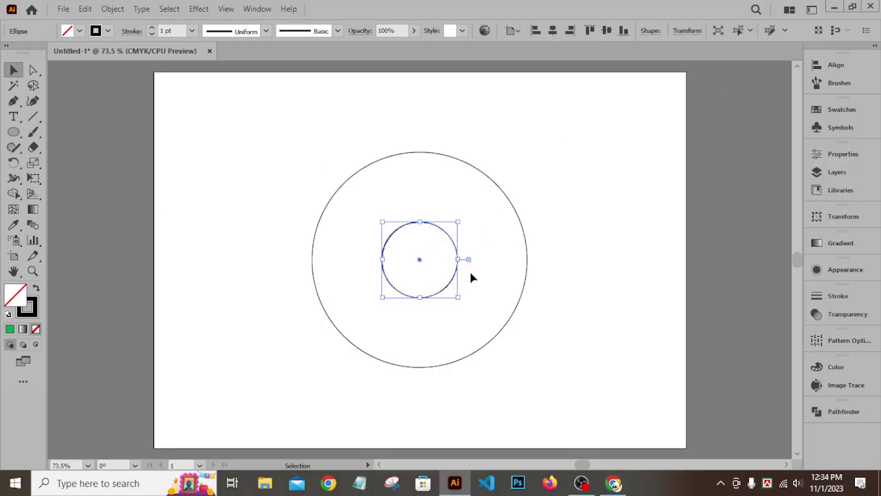
pyautogui.moveTo(460, 298); pyautogui.dragTo(453, 286)
pyautogui.click(549, 88)
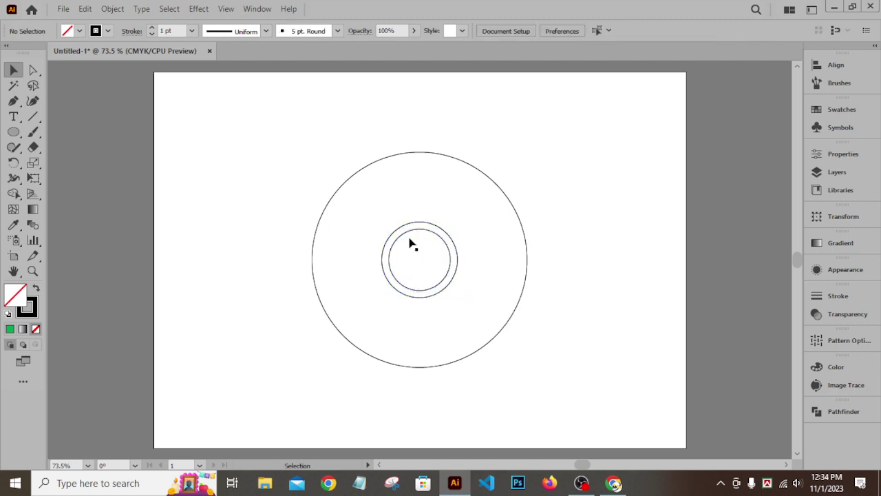
# Draw a horizontal line from the middle circle's top anchor to the right past the large circle, and compare with the logo in Chrome.
pyautogui.click(38, 115)
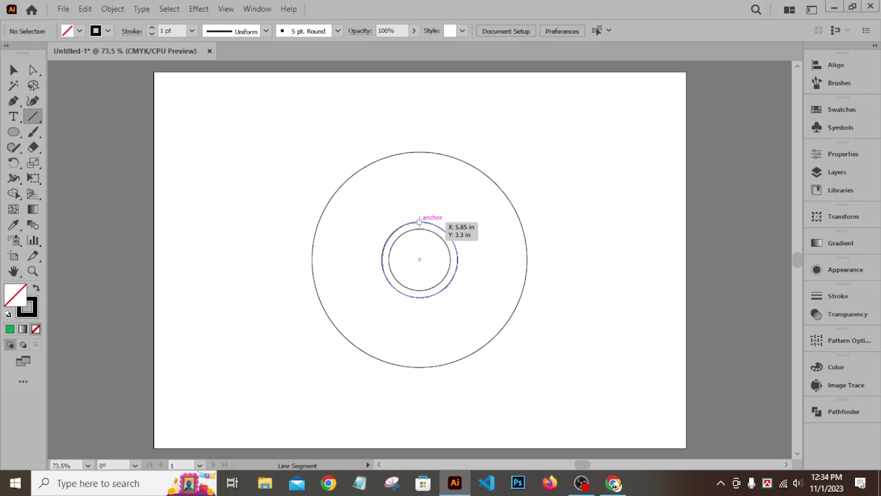
pyautogui.moveTo(419, 222); pyautogui.dragTo(634, 222)
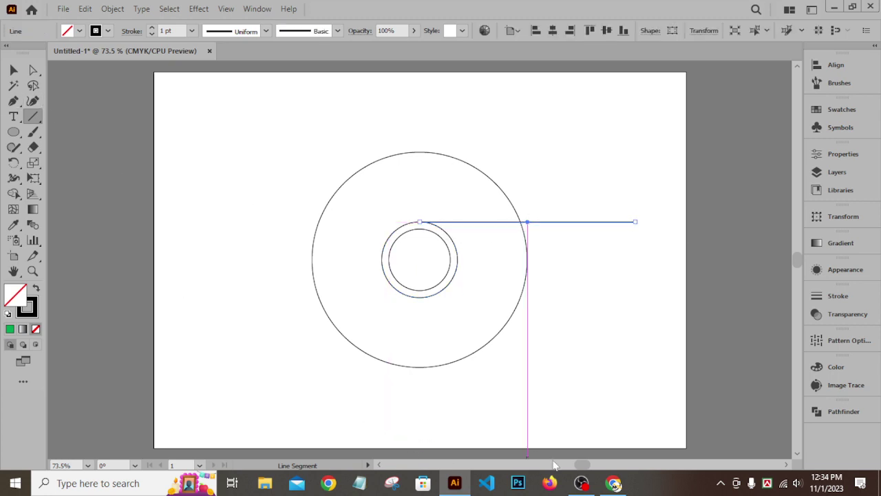
pyautogui.click(613, 483)
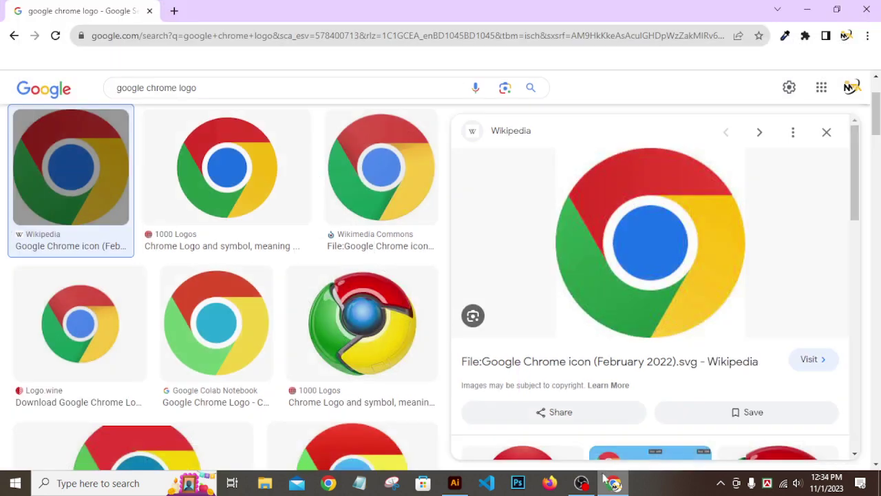
pyautogui.click(808, 6)
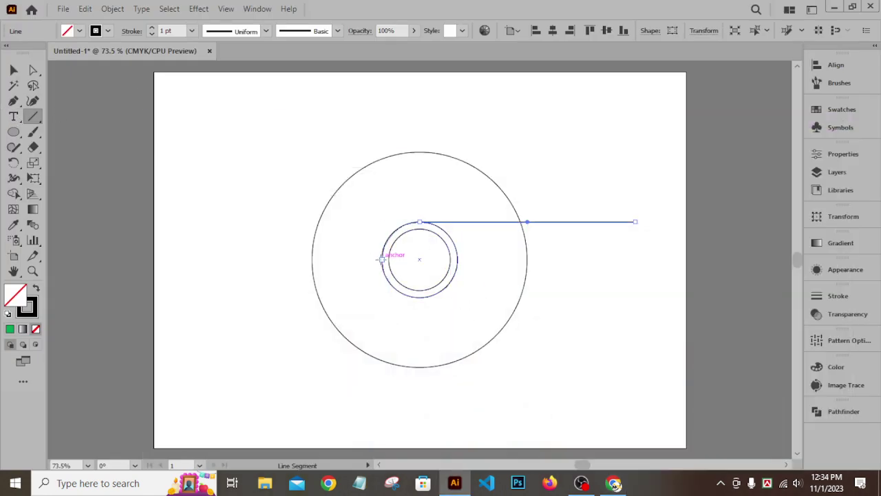
# Draw two slanted lines by eye from the middle circle's left and right anchors outward past the large circle.
pyautogui.moveTo(381, 258); pyautogui.dragTo(305, 121)
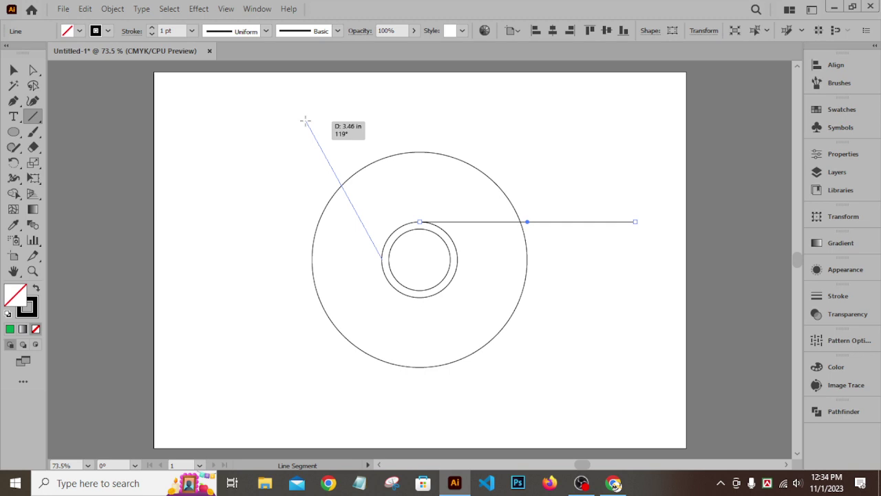
pyautogui.moveTo(305, 121); pyautogui.dragTo(305, 115)
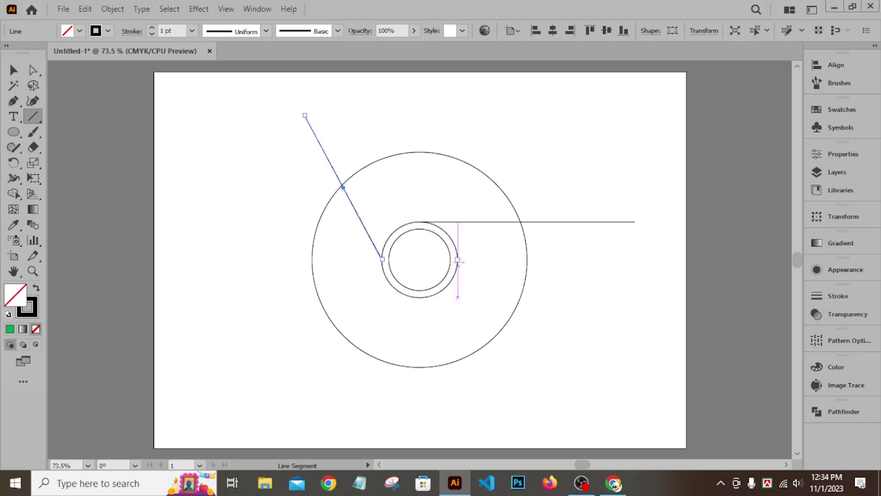
pyautogui.moveTo(457, 261); pyautogui.dragTo(394, 417)
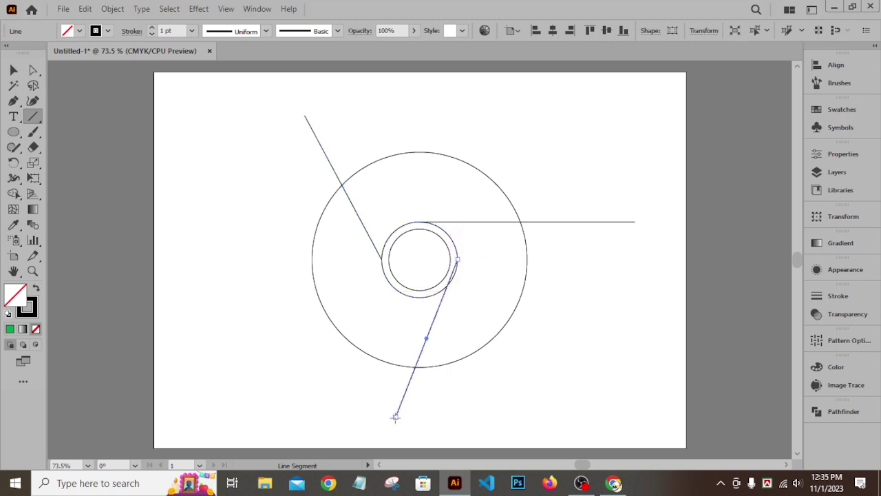
pyautogui.press('v')
pyautogui.click(672, 291)
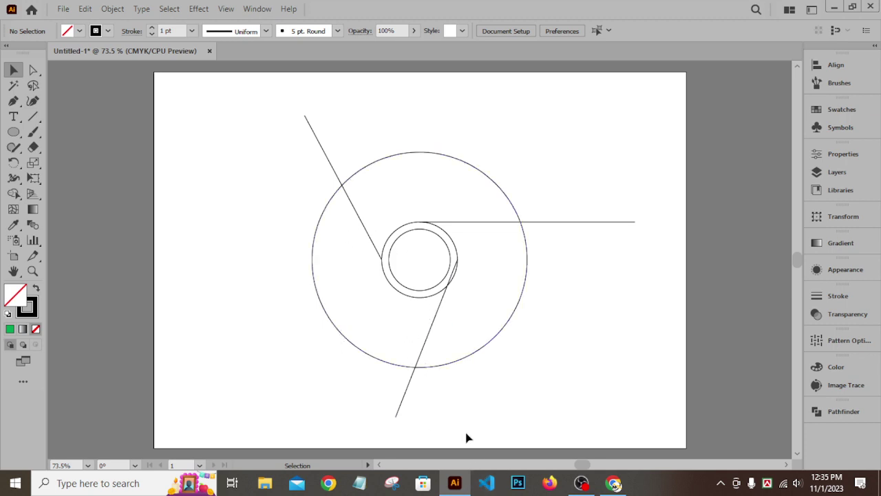
# Delete the two slanted lines, keeping only the horizontal line with the circles.
pyautogui.click(360, 219)
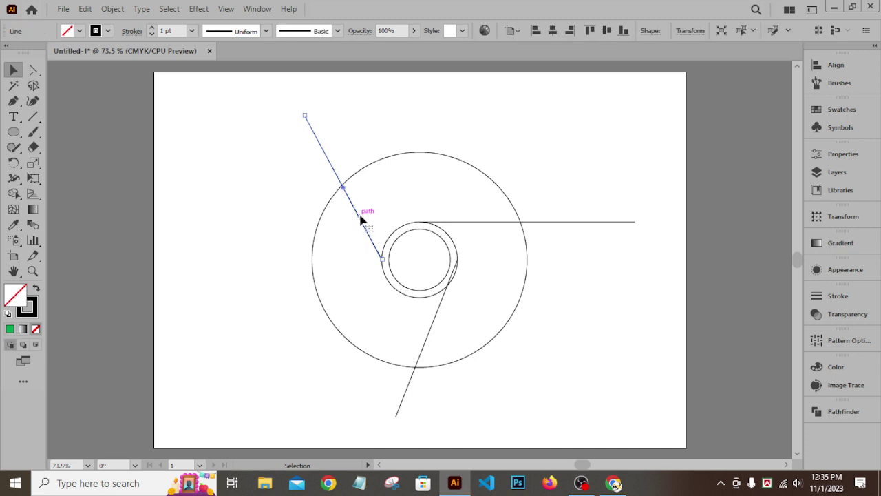
pyautogui.press('Delete')
pyautogui.click(431, 334)
pyautogui.press('Delete')
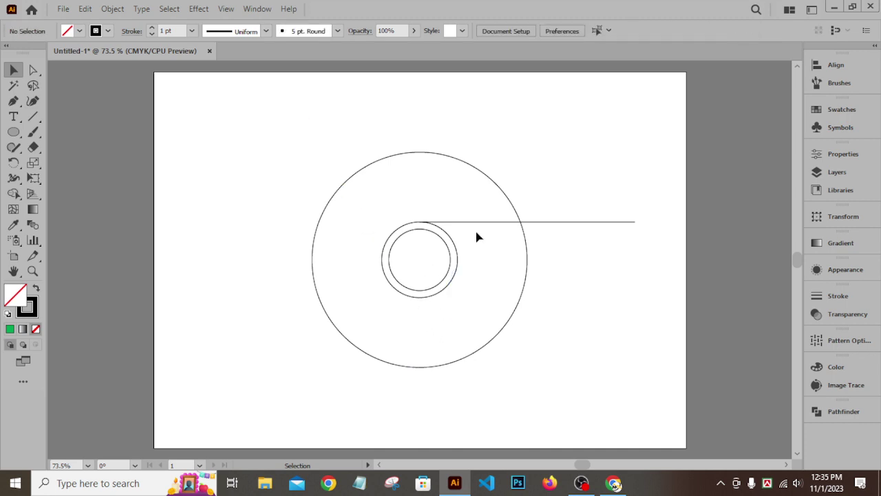
# Rotate a copy of the horizontal line about the circles' centre and repeat the transform, giving three evenly spaced lines.
pyautogui.click(574, 223)
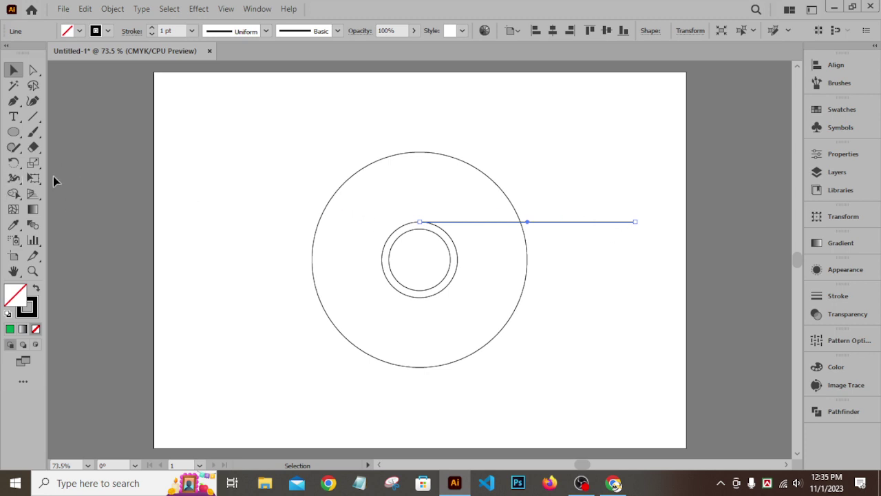
pyautogui.click(11, 164)
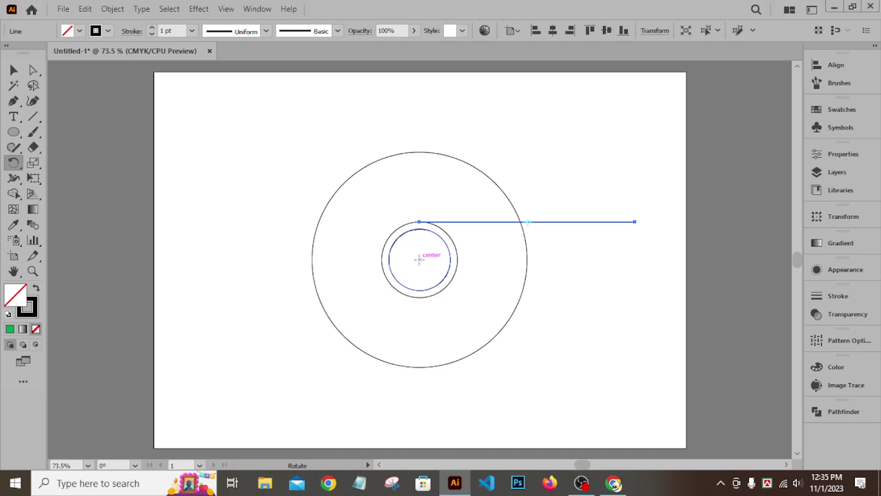
pyautogui.keyDown('alt'); pyautogui.click(419, 259); pyautogui.keyUp('alt')
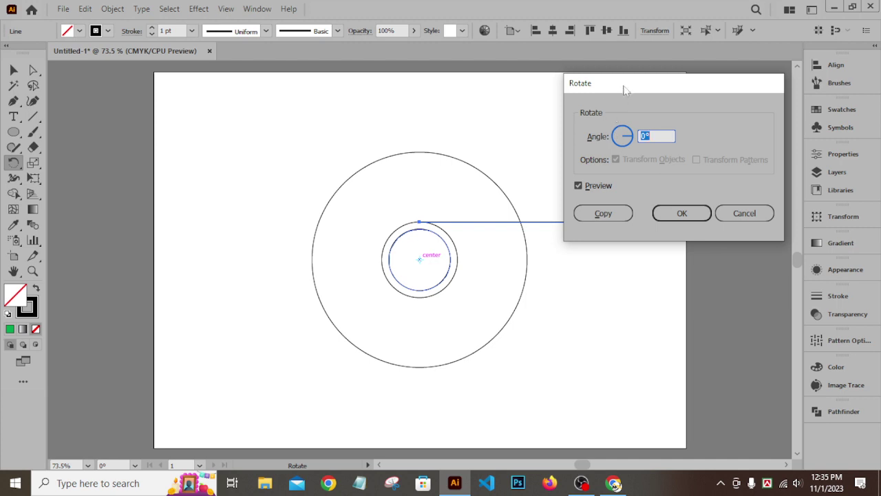
pyautogui.moveTo(625, 90); pyautogui.dragTo(678, 123)
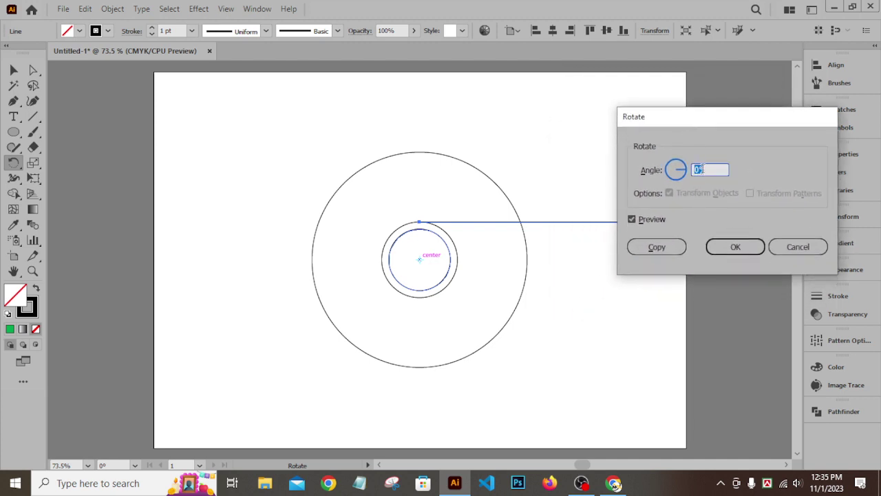
pyautogui.click(708, 167)
pyautogui.moveTo(702, 169); pyautogui.dragTo(692, 176)
pyautogui.click(658, 247)
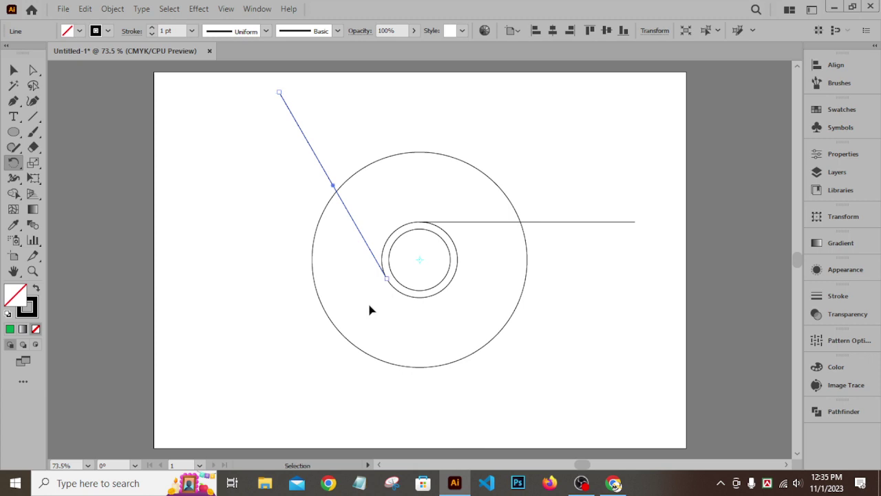
pyautogui.hotkey('ctrl', 'd')
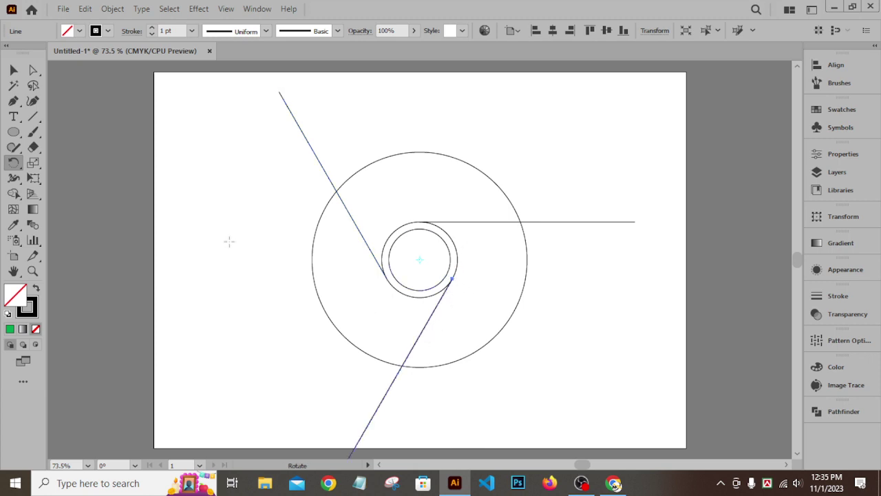
pyautogui.click(14, 69)
pyautogui.click(671, 288)
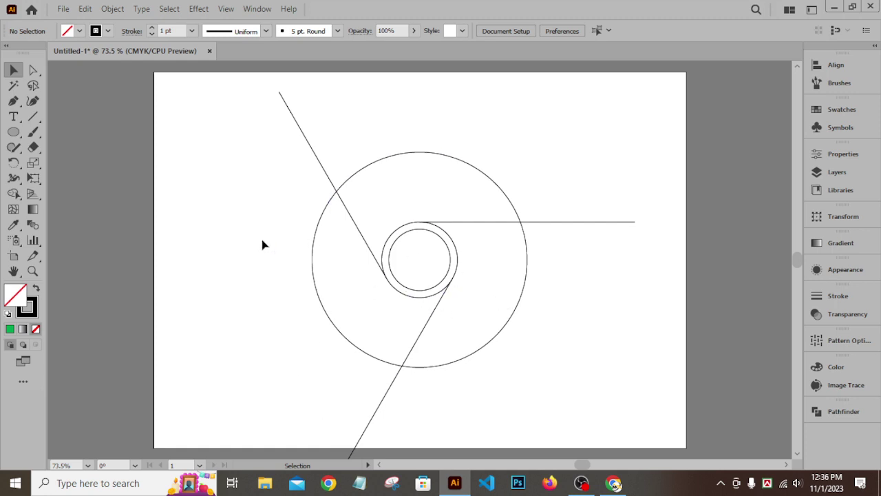
# Delete the rotated line that runs from the middle circle down past the artboard's lower edge.
pyautogui.moveTo(240, 96); pyautogui.dragTo(602, 440)
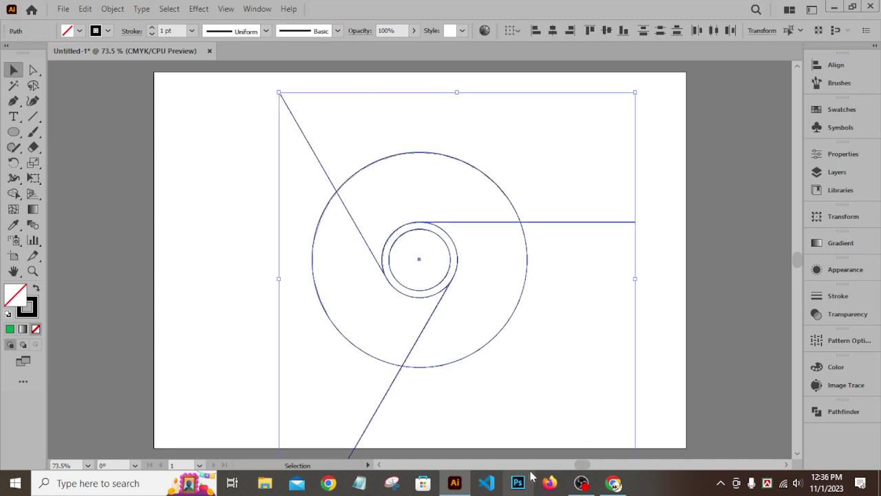
pyautogui.click(610, 357)
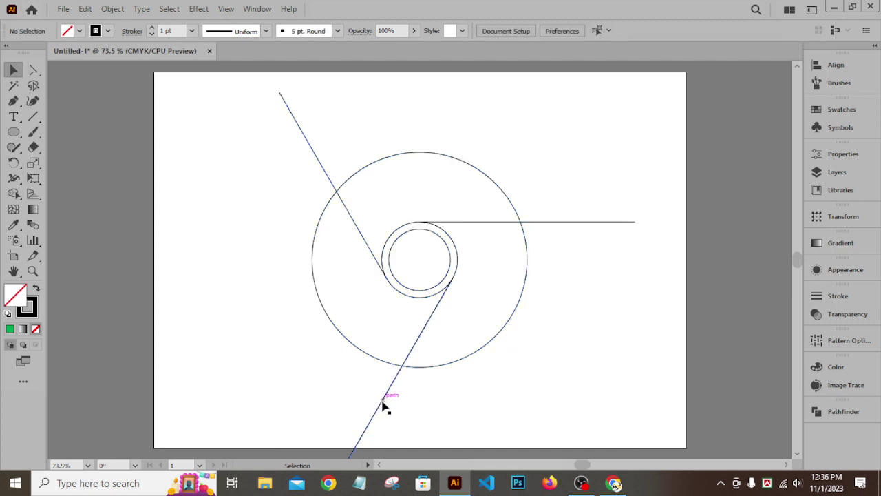
pyautogui.click(384, 405)
pyautogui.press('Delete')
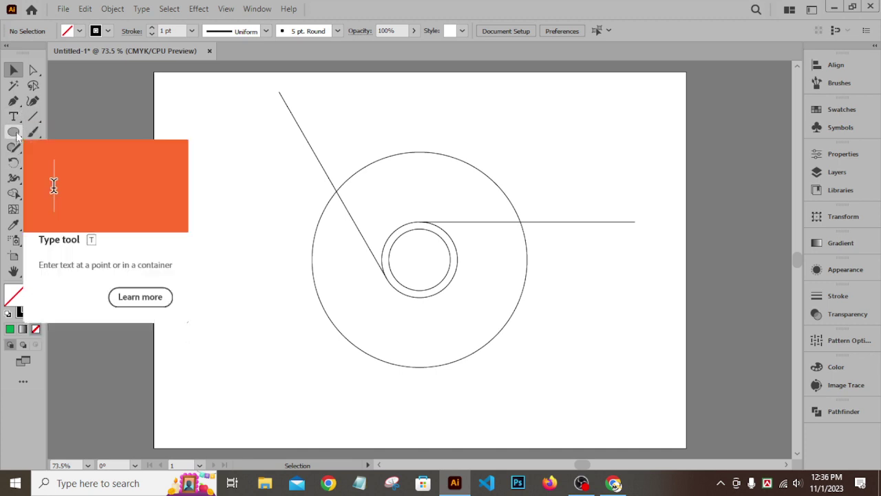
# Join the two remaining lines with the Pen tool into one closed shape covering the upper part of the large circle.
pyautogui.click(13, 100)
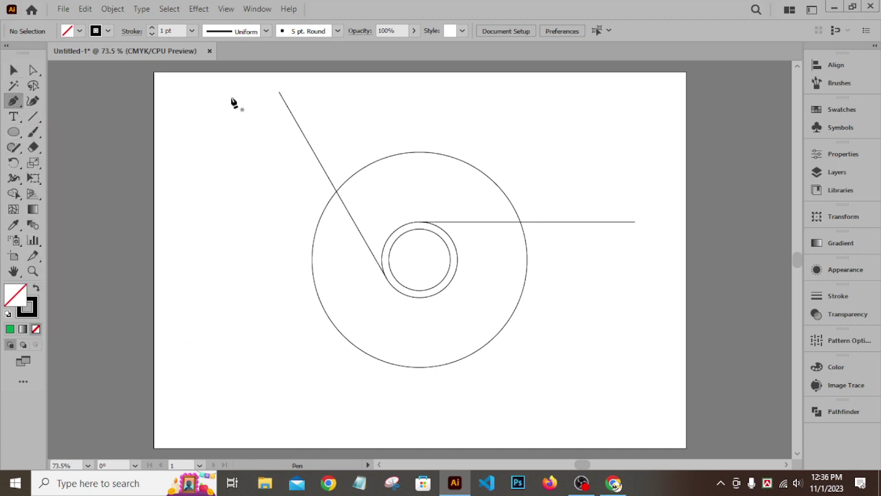
pyautogui.click(279, 92)
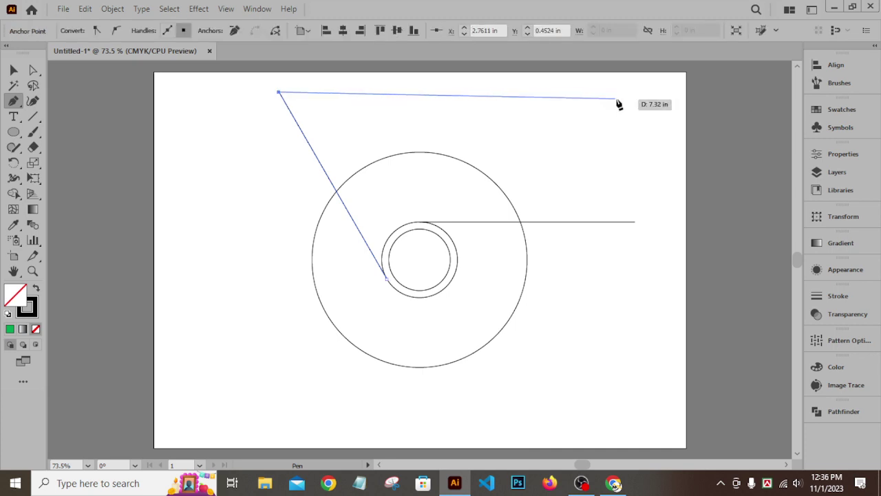
pyautogui.click(625, 96)
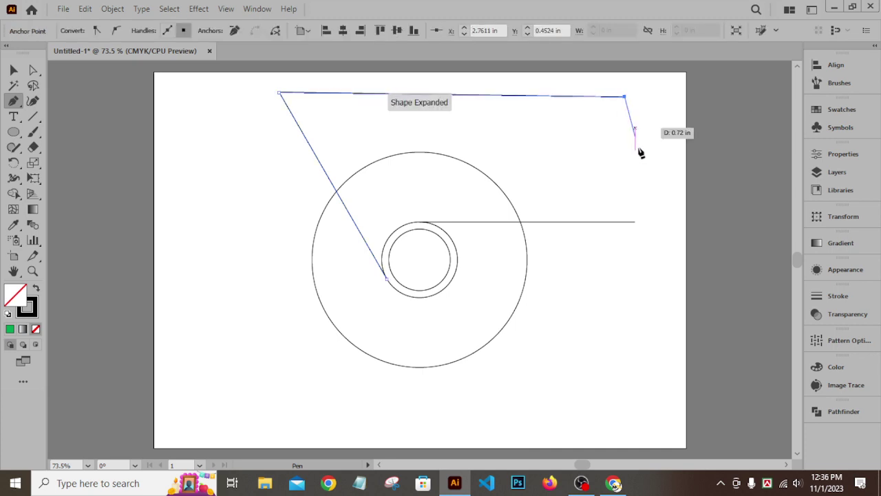
pyautogui.click(634, 221)
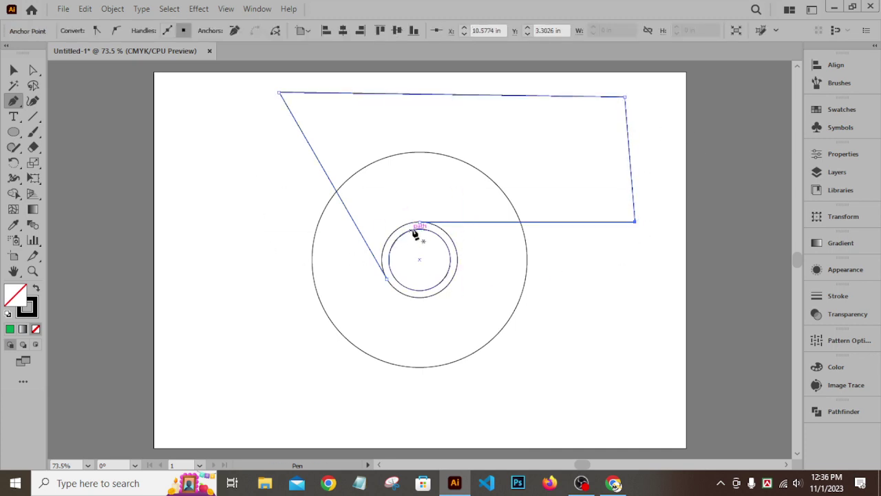
pyautogui.click(419, 223)
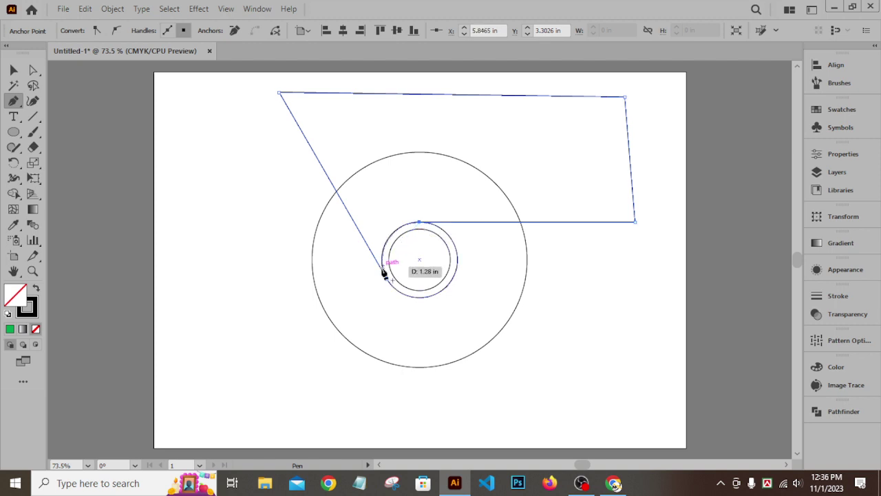
pyautogui.click(387, 279)
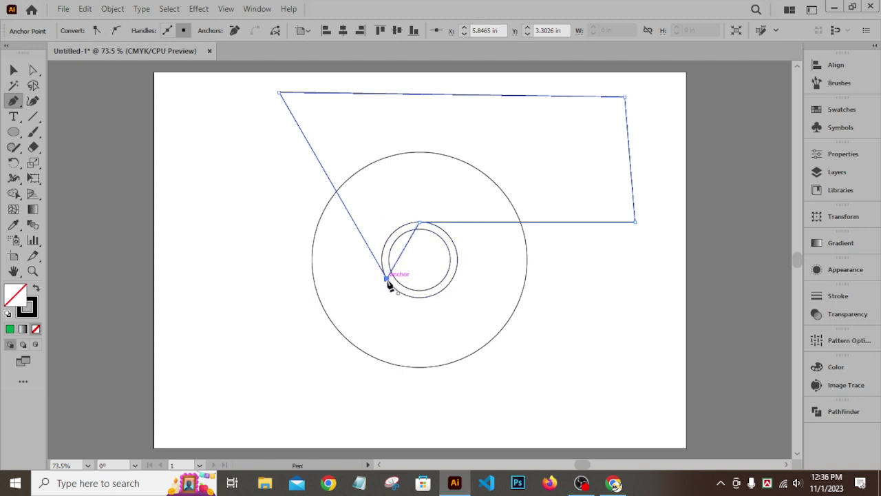
pyautogui.click(23, 70)
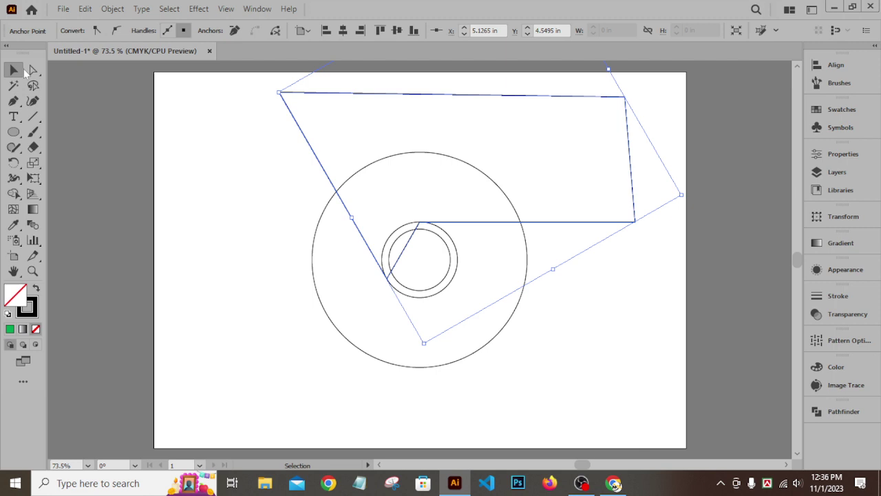
pyautogui.click(699, 293)
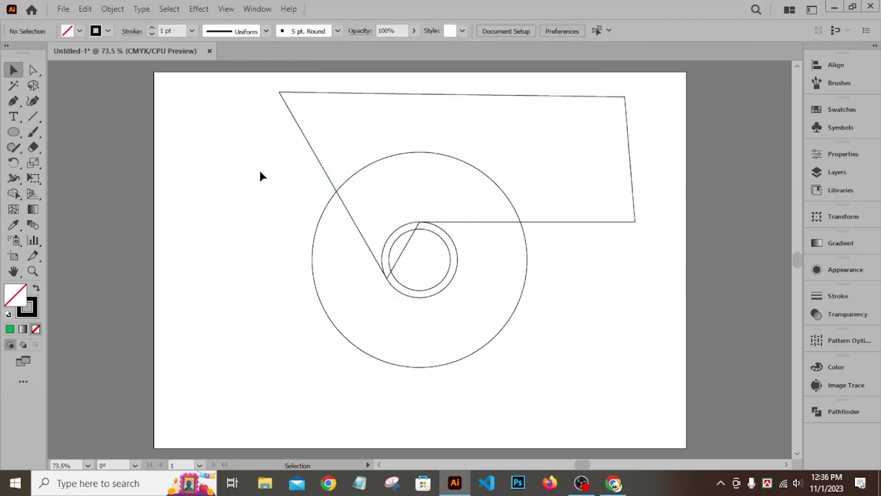
pyautogui.moveTo(246, 99); pyautogui.dragTo(501, 200)
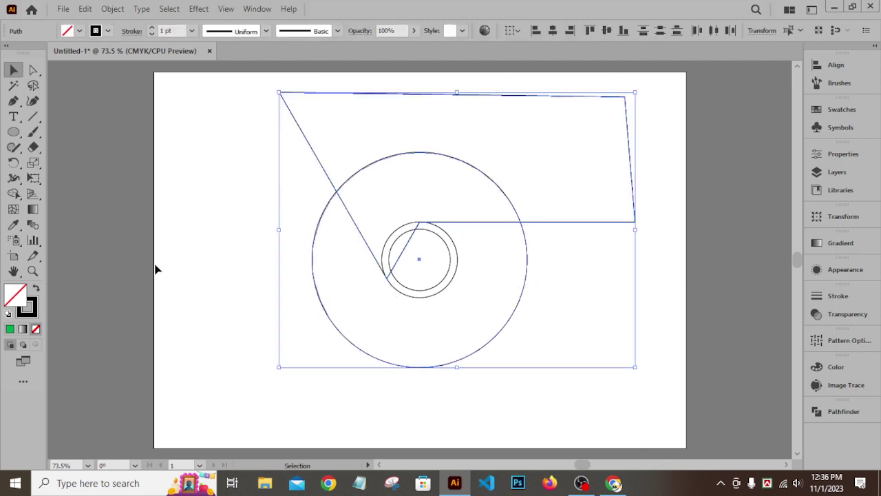
pyautogui.click(678, 309)
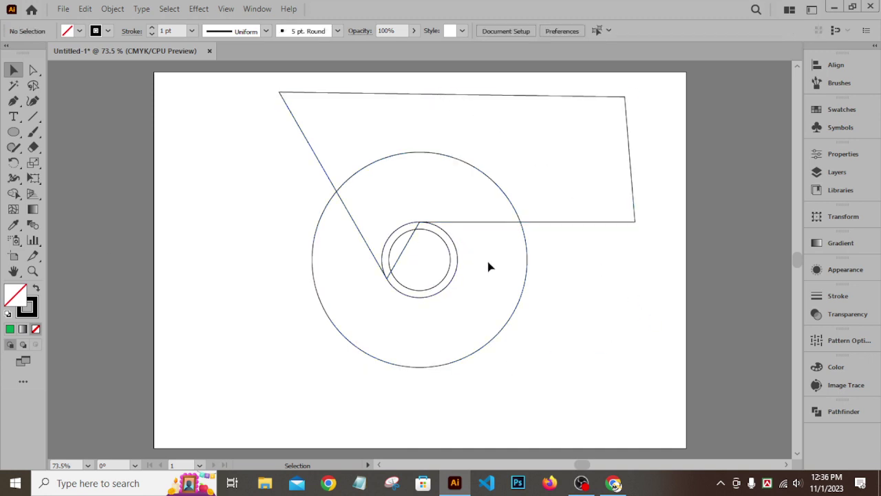
pyautogui.click(446, 281)
pyautogui.click(559, 306)
pyautogui.moveTo(541, 233); pyautogui.dragTo(512, 219)
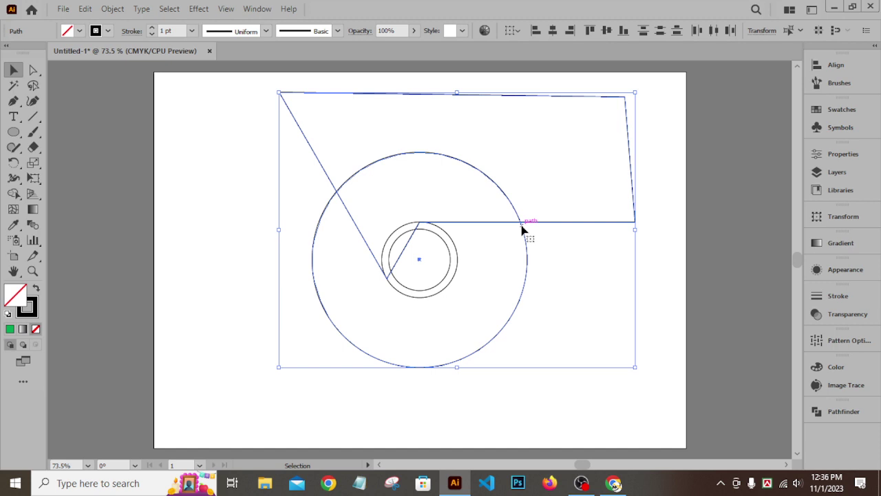
pyautogui.click(592, 265)
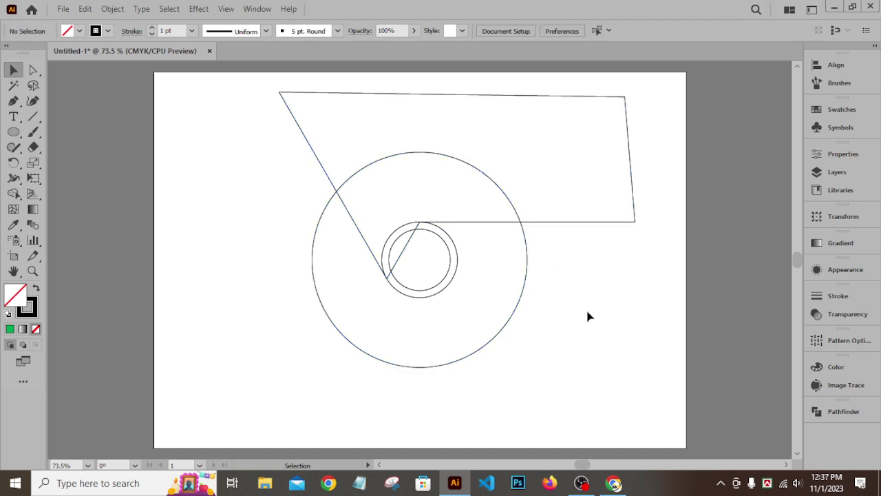
pyautogui.moveTo(584, 335); pyautogui.dragTo(105, 122)
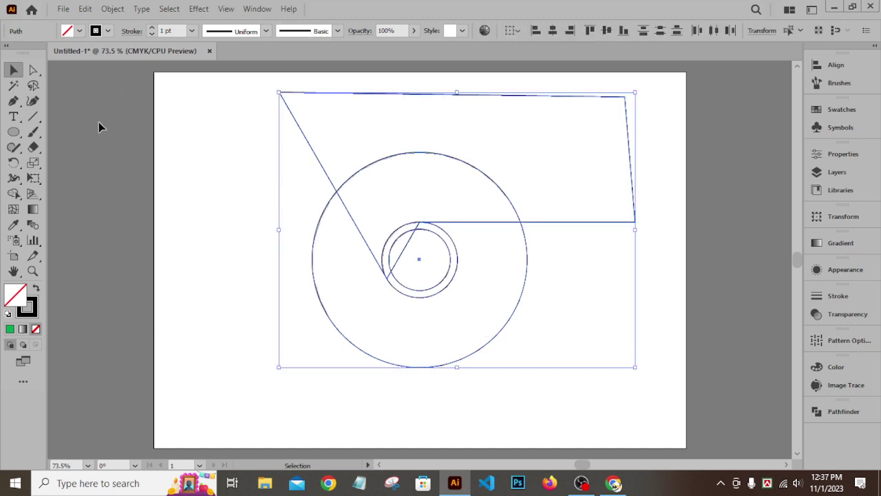
pyautogui.click(667, 281)
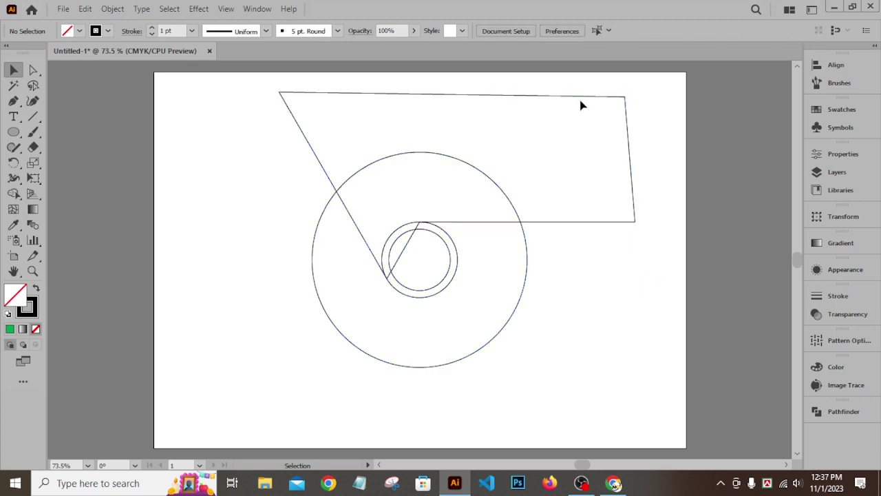
pyautogui.moveTo(580, 101); pyautogui.dragTo(698, 101)
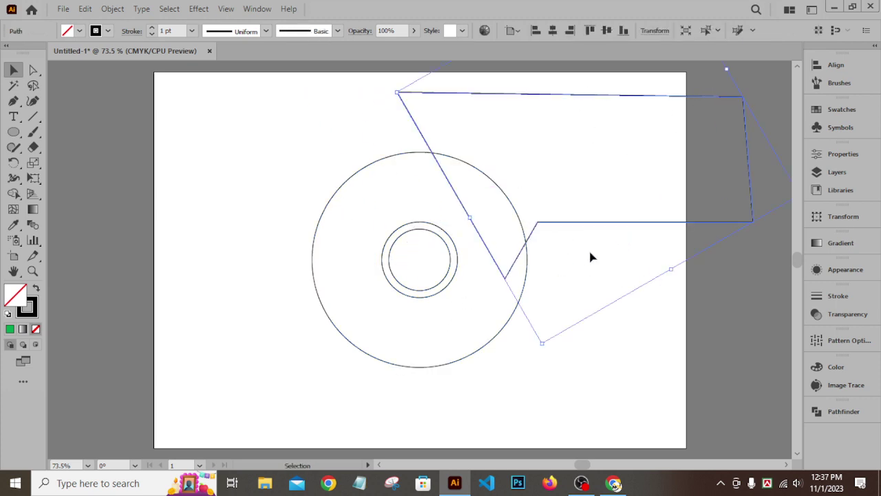
pyautogui.hotkey('ctrl', 'z')
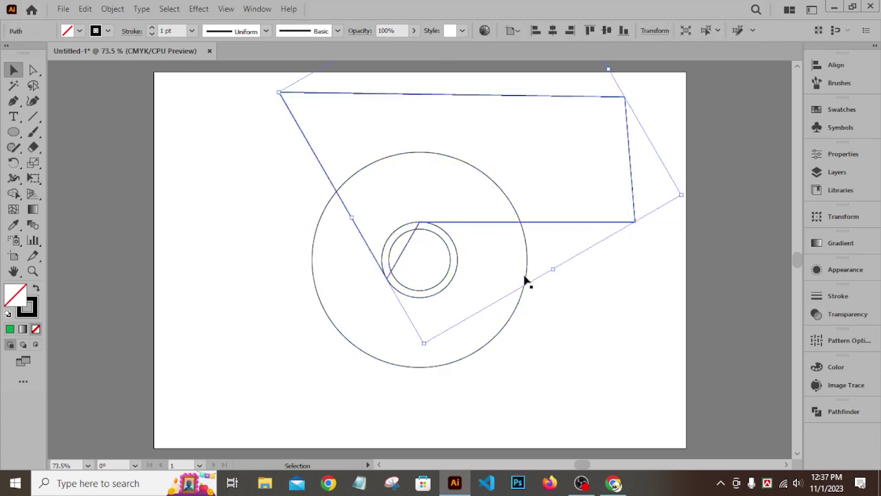
pyautogui.click(529, 312)
pyautogui.moveTo(539, 317); pyautogui.dragTo(586, 319)
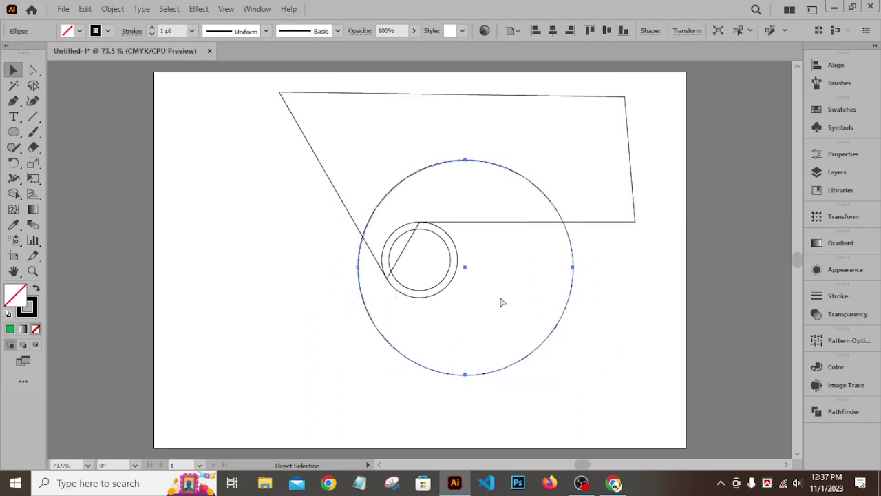
pyautogui.hotkey('ctrl', 'z')
pyautogui.click(582, 238)
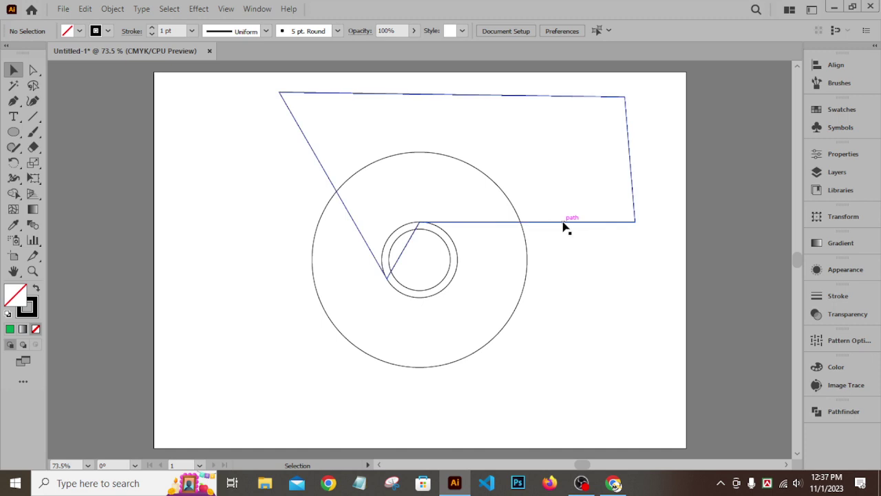
# Intersect the closed Pen shape with the large circle using Pathfinder, keeping only their overlapping upper segment.
pyautogui.moveTo(543, 239); pyautogui.dragTo(511, 207)
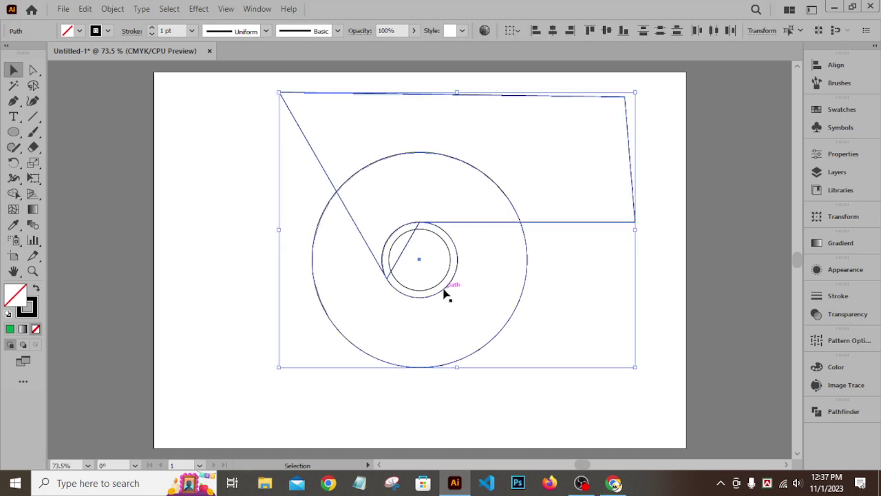
pyautogui.click(849, 411)
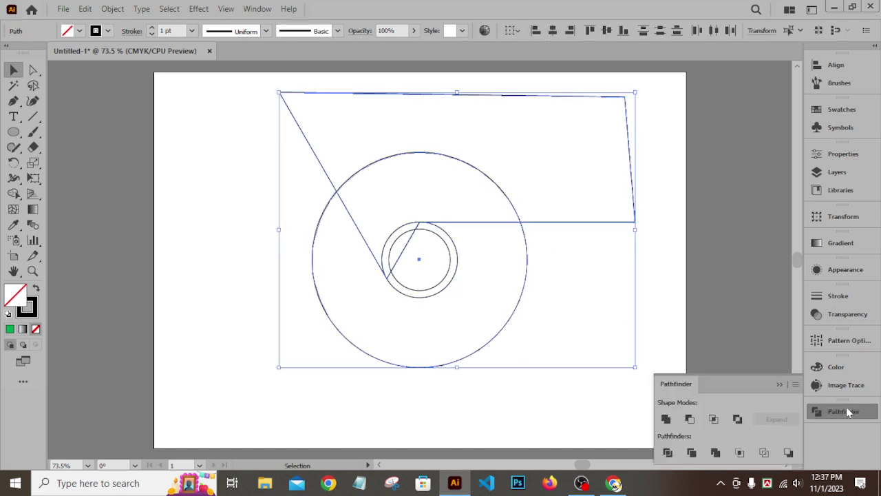
pyautogui.click(713, 419)
pyautogui.click(591, 191)
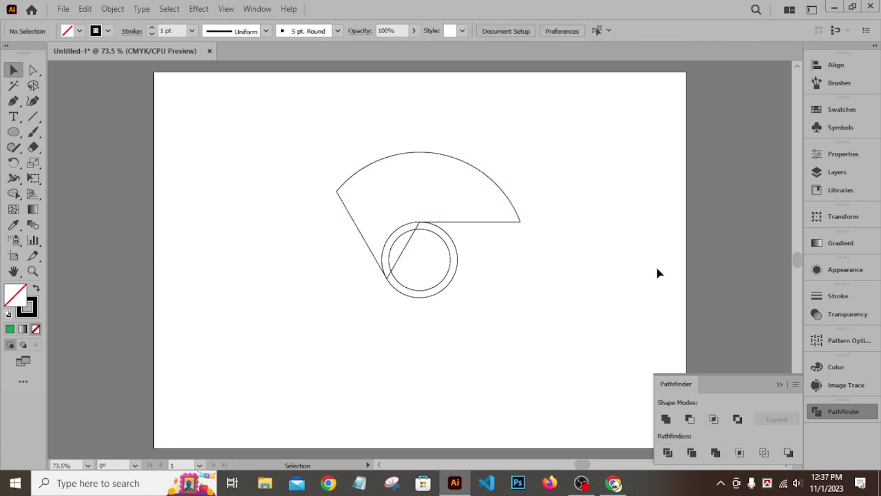
pyautogui.click(780, 383)
pyautogui.click(448, 159)
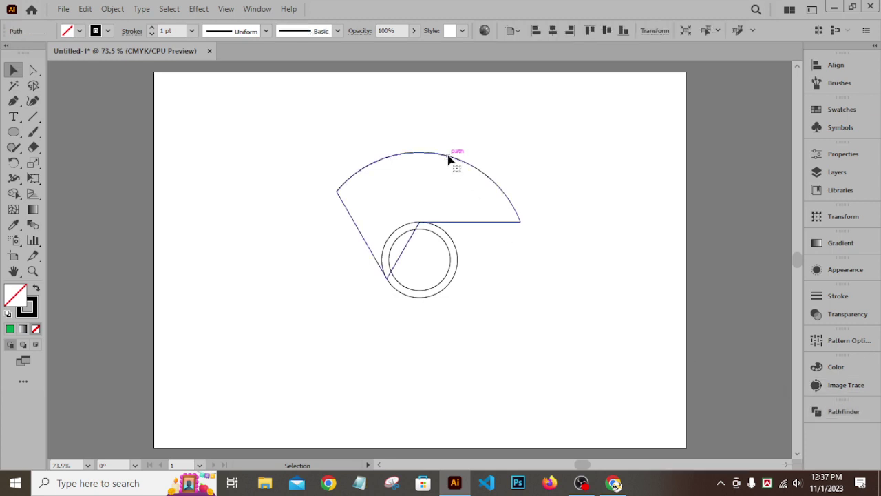
pyautogui.click(595, 154)
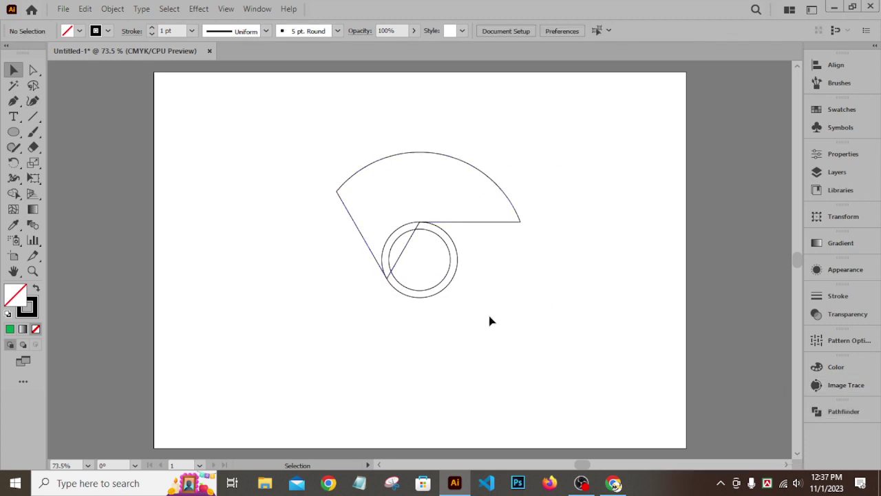
# Bring the two small concentric circles to the front of the curved segment.
pyautogui.click(439, 264)
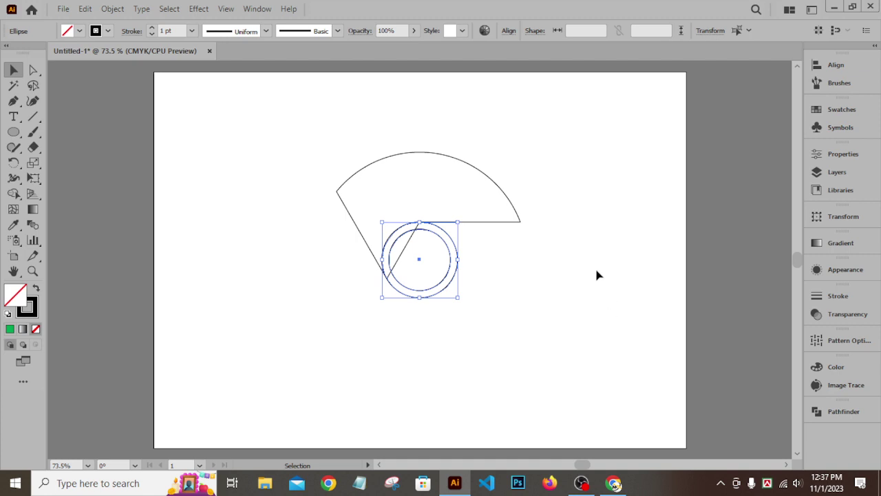
pyautogui.rightClick(456, 274)
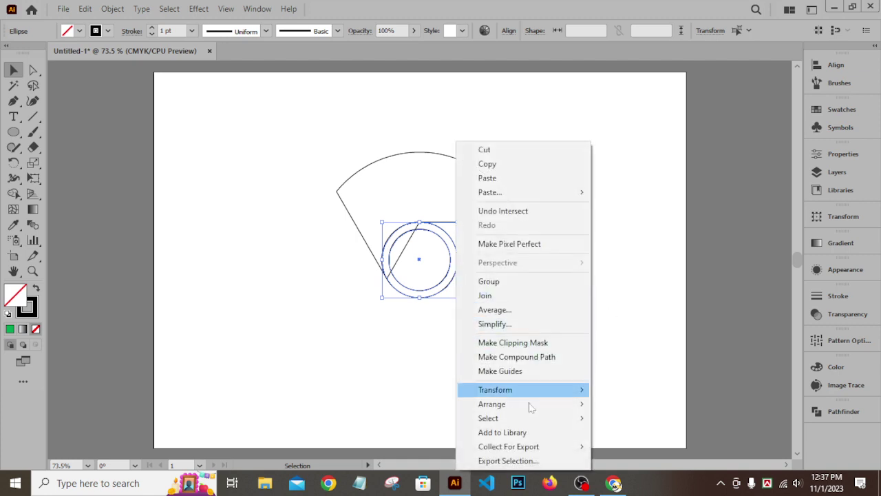
pyautogui.moveTo(527, 404)
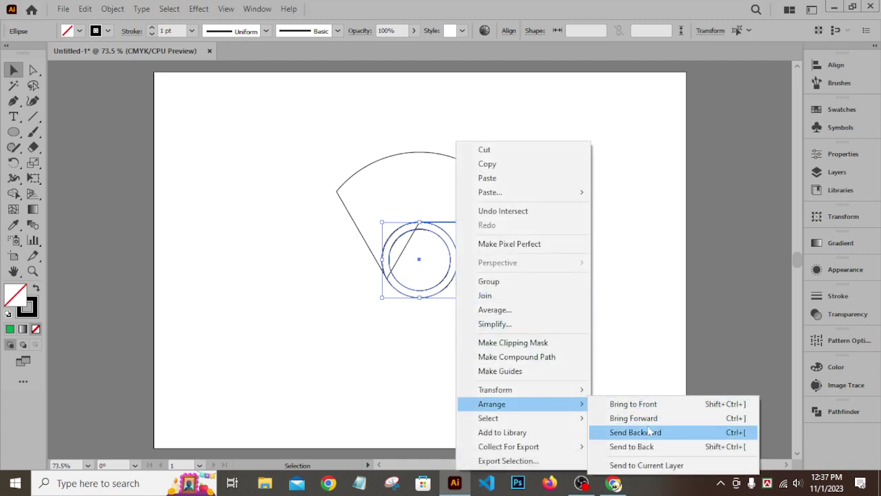
pyautogui.click(666, 404)
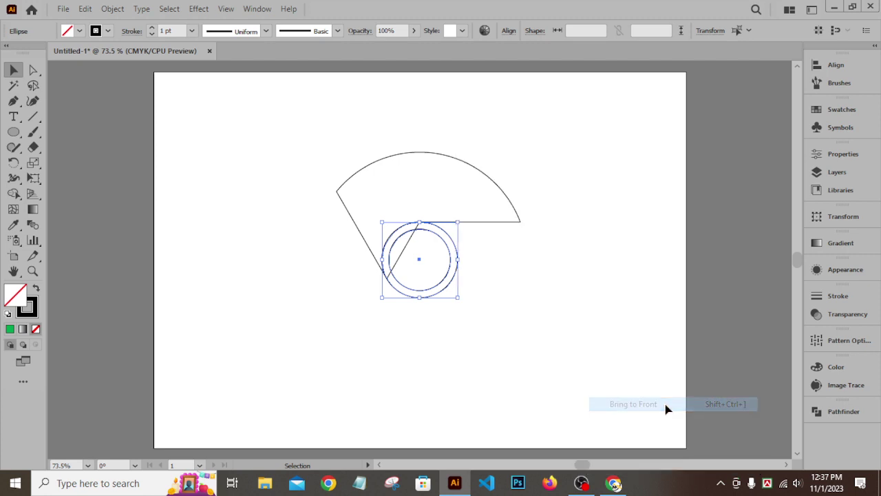
pyautogui.click(626, 273)
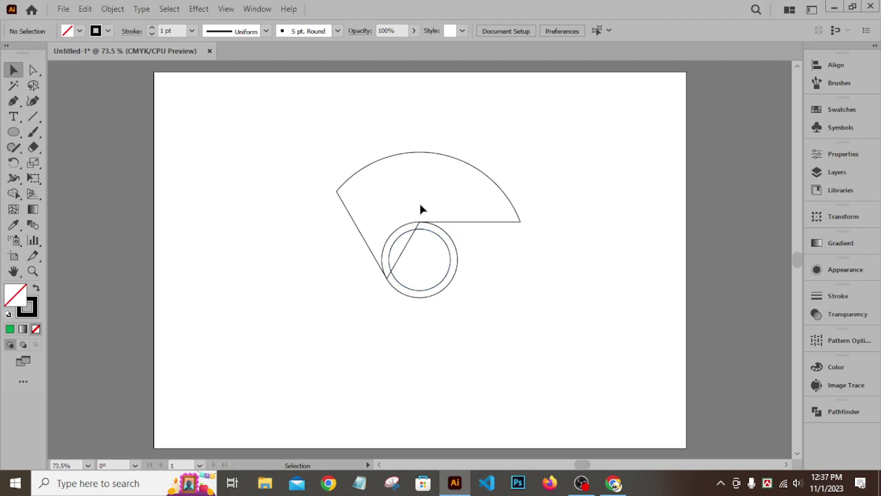
# Rotate a copy of the curved segment 120° about the circles' centre and repeat the transform to complete the three-part ring.
pyautogui.click(440, 159)
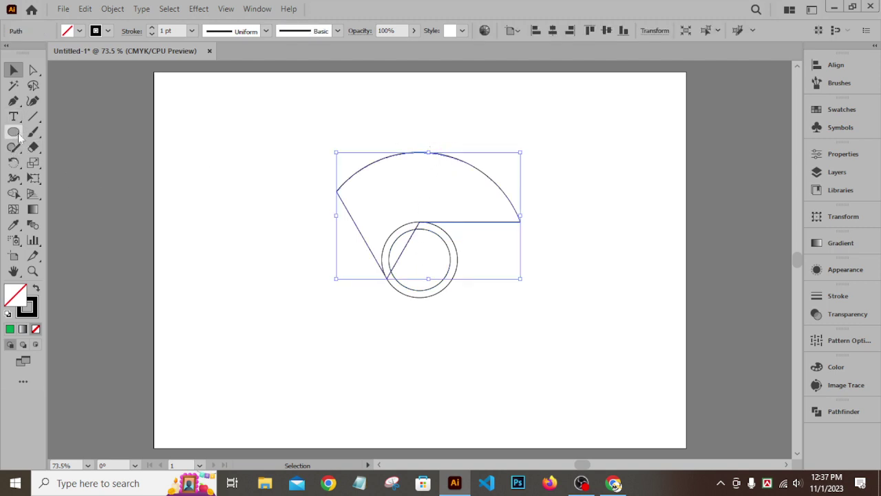
pyautogui.click(13, 162)
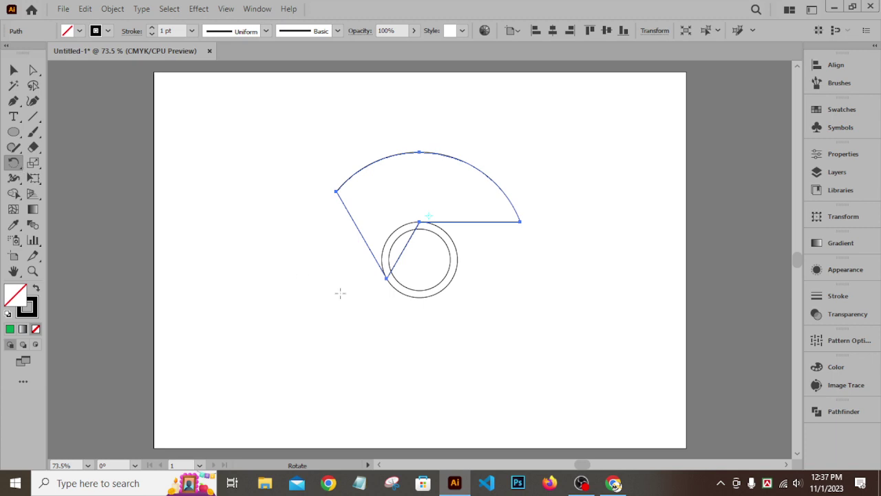
pyautogui.keyDown('alt'); pyautogui.click(422, 260); pyautogui.keyUp('alt')
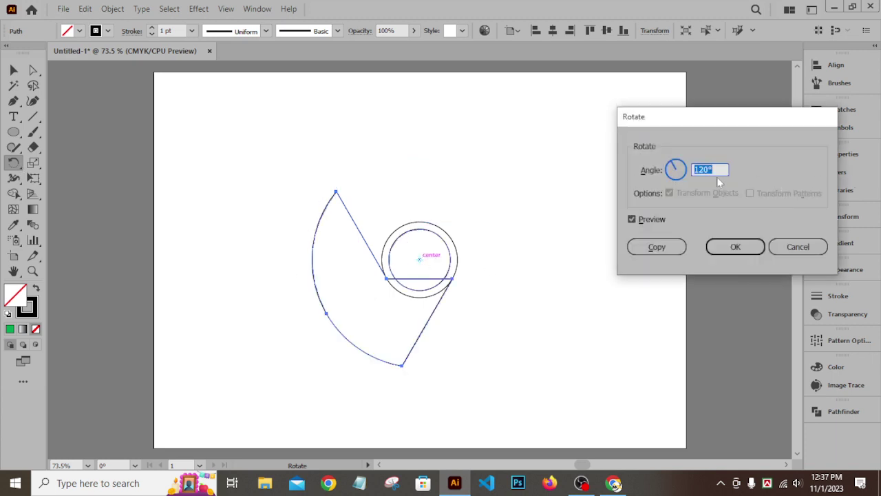
pyautogui.click(658, 247)
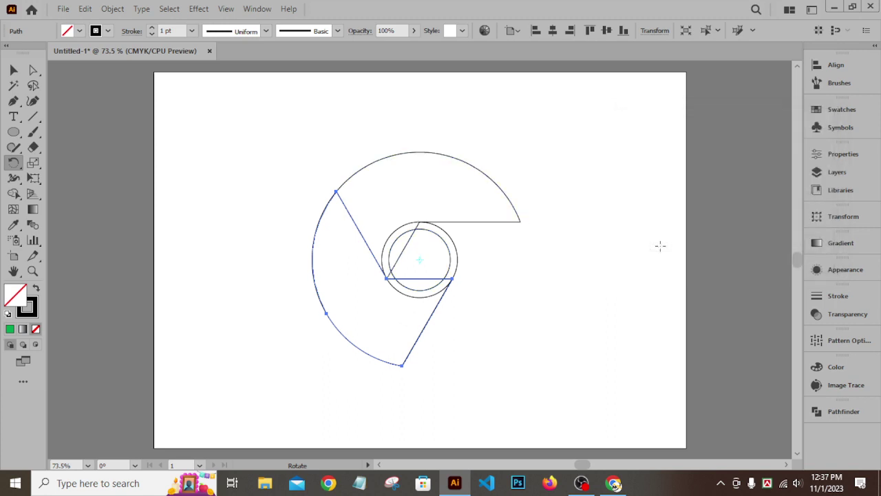
pyautogui.hotkey('ctrl', 'd')
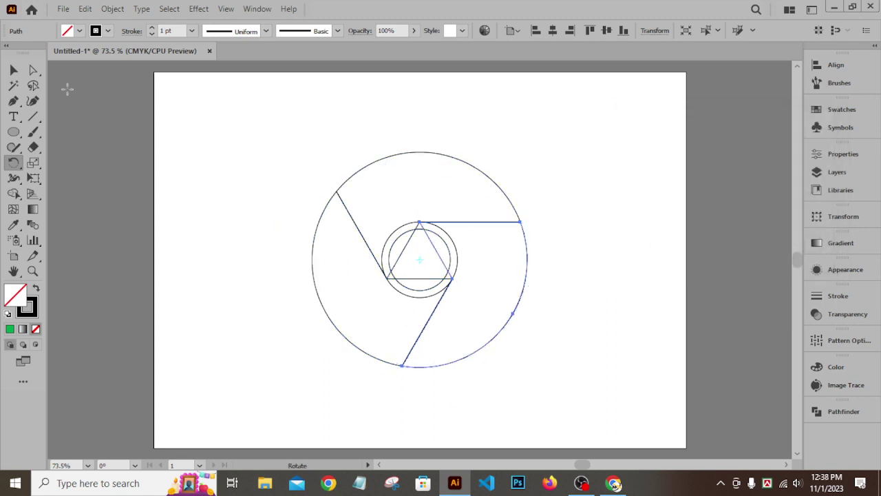
pyautogui.click(15, 70)
pyautogui.click(370, 89)
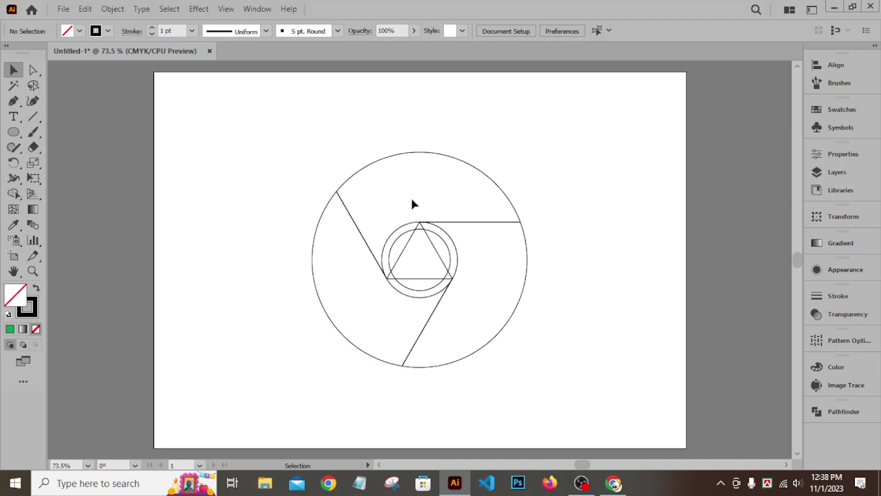
# Bring the two small concentric circles to the front of all three segments.
pyautogui.click(447, 246)
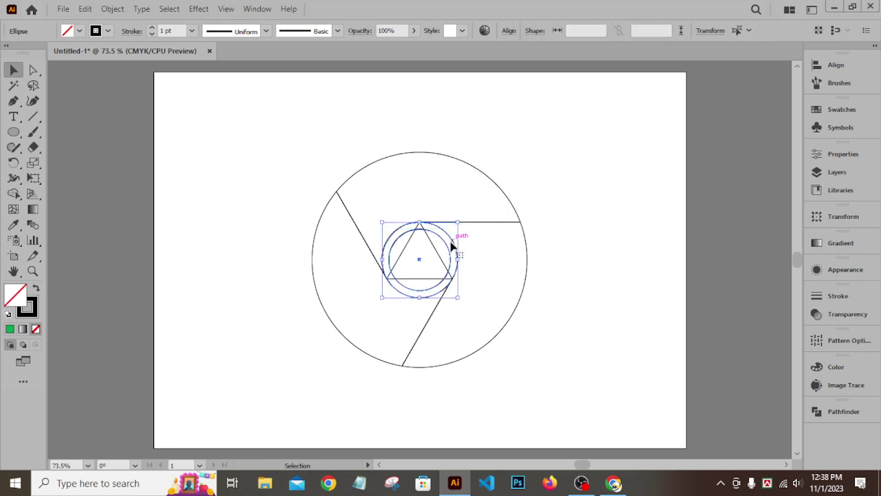
pyautogui.rightClick(453, 244)
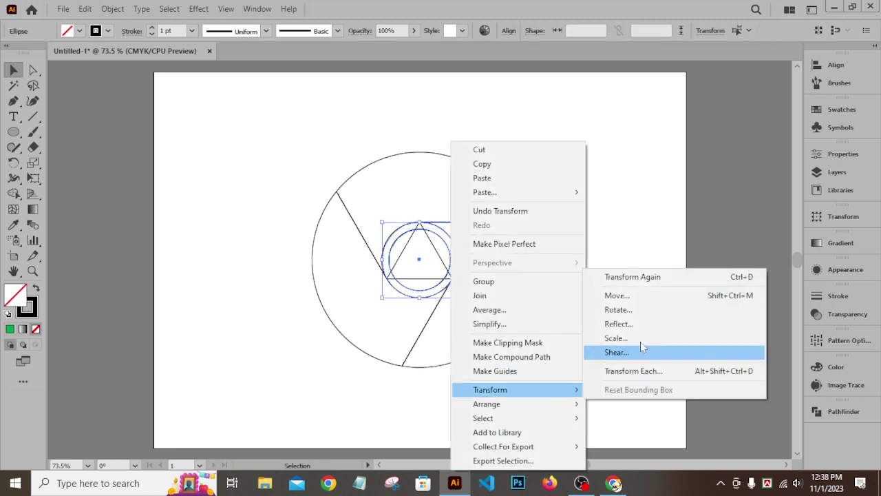
pyautogui.moveTo(578, 406)
pyautogui.click(630, 404)
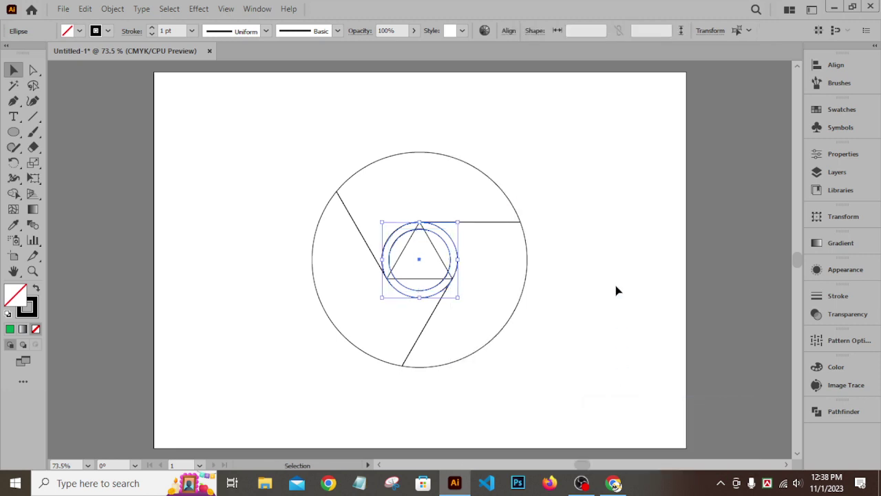
pyautogui.click(617, 291)
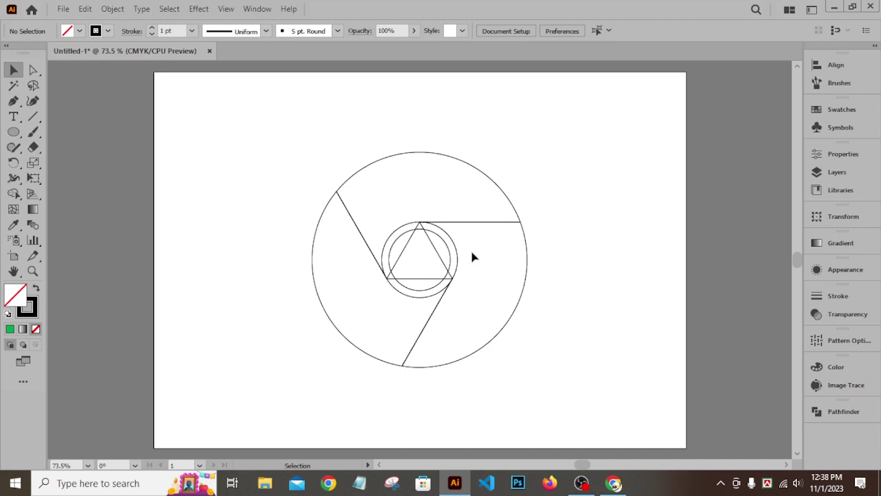
# Fill the upper segment of the large circle with red and the left segment with green.
pyautogui.click(431, 153)
pyautogui.click(79, 31)
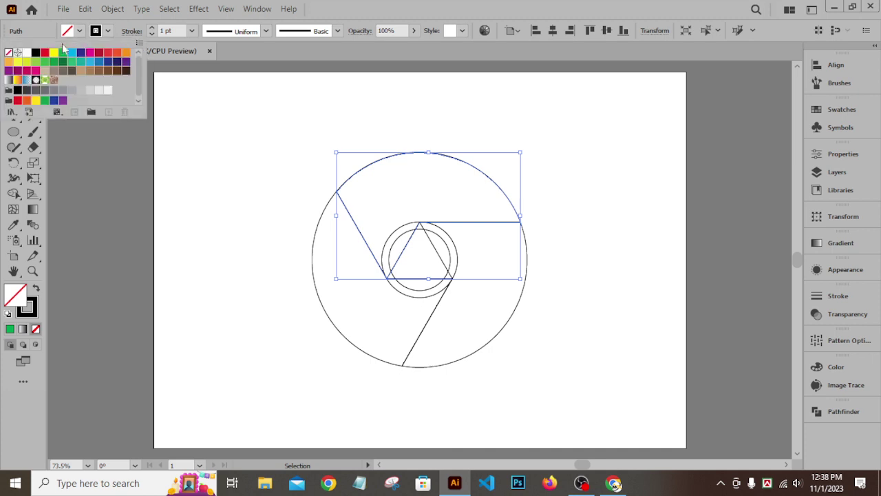
pyautogui.click(46, 55)
pyautogui.click(211, 74)
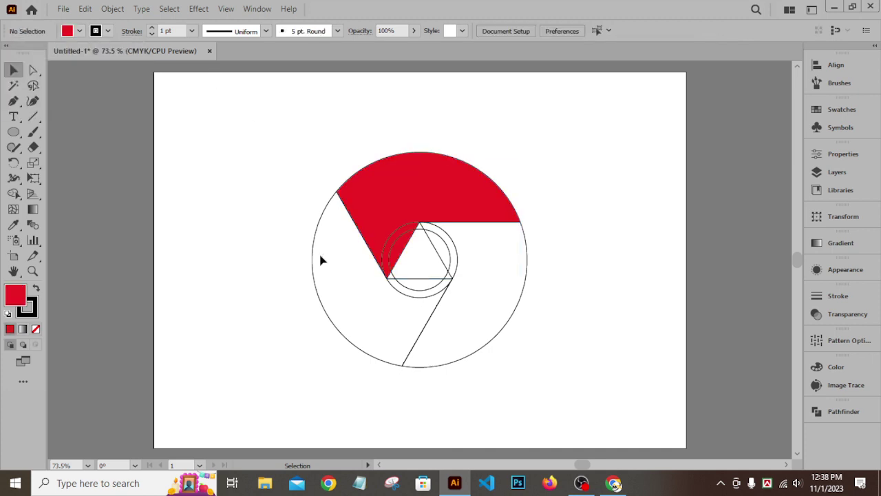
pyautogui.click(315, 232)
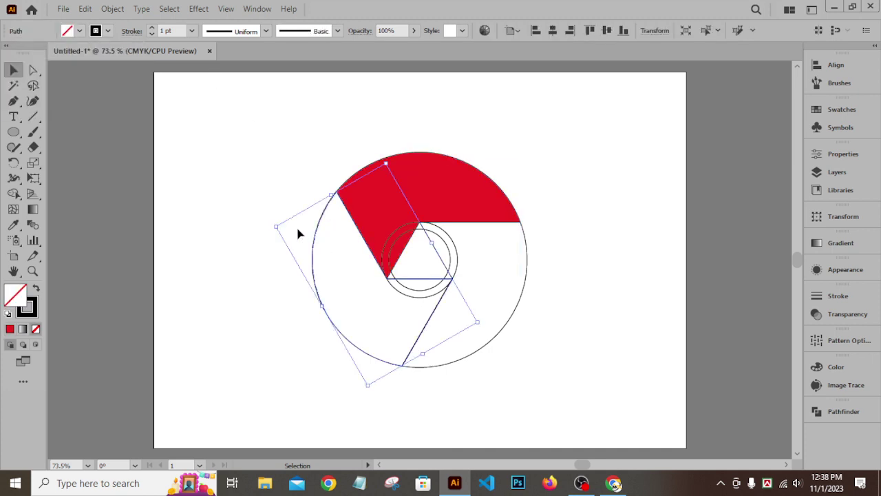
pyautogui.click(79, 31)
pyautogui.click(61, 56)
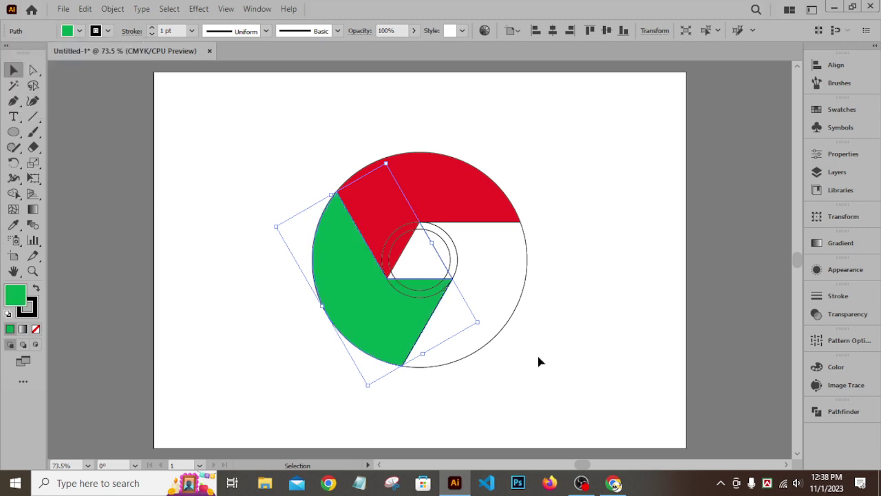
# Fill the remaining right segment of the large circle with yellow.
pyautogui.click(511, 304)
pyautogui.click(80, 31)
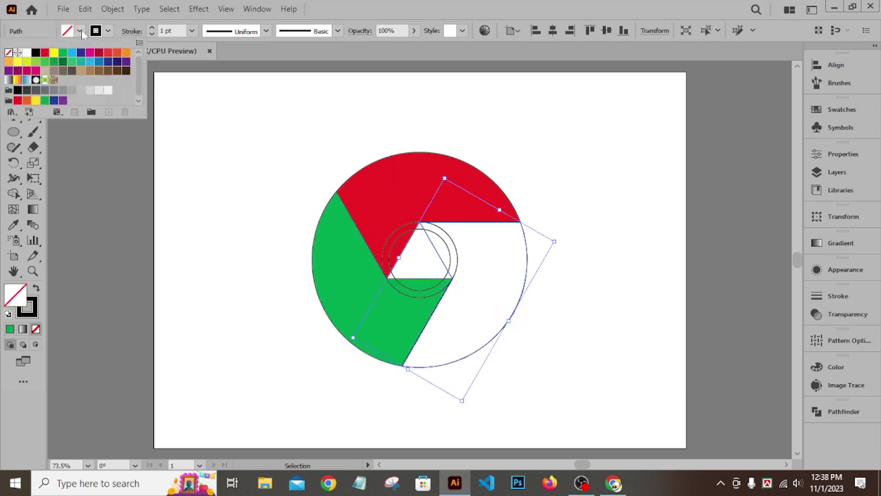
pyautogui.click(54, 53)
pyautogui.click(269, 145)
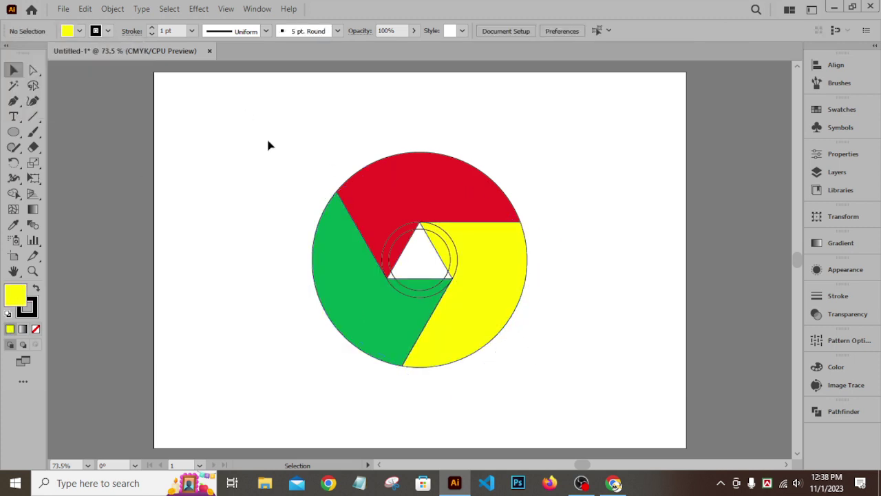
# Fill the larger of the two small central circles with white and the inner one with light blue.
pyautogui.click(446, 230)
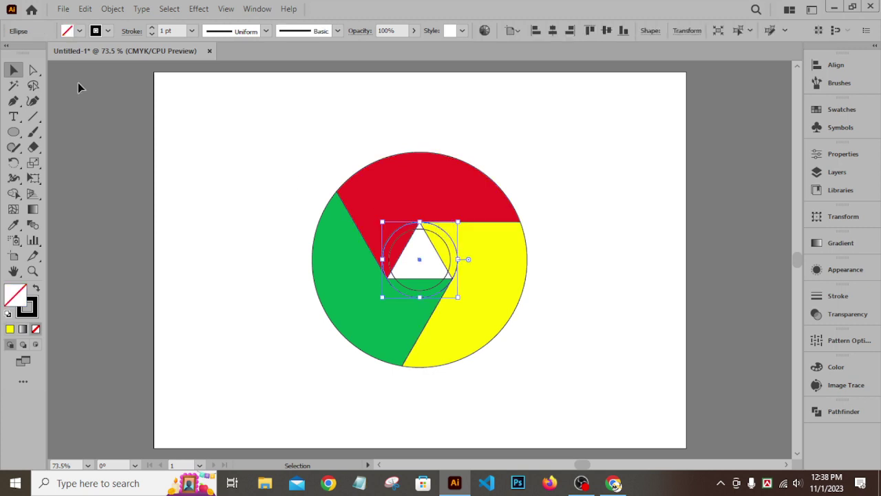
pyautogui.click(80, 35)
pyautogui.click(30, 56)
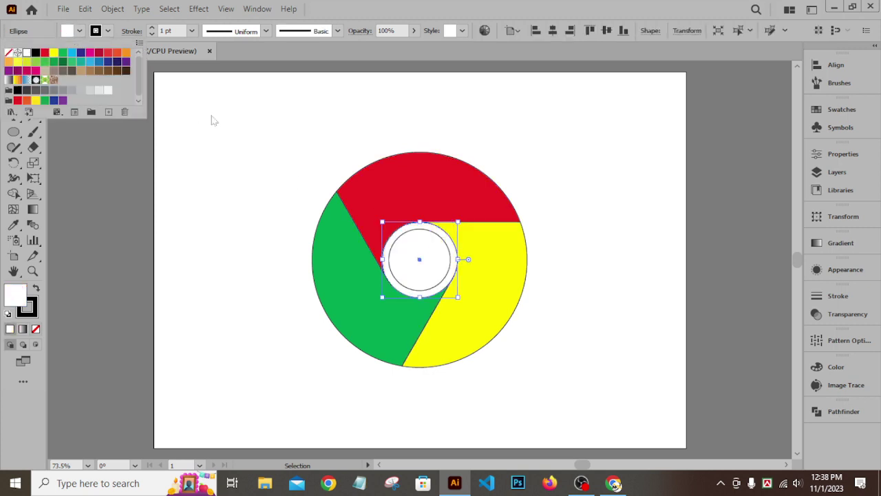
pyautogui.click(212, 120)
pyautogui.click(430, 229)
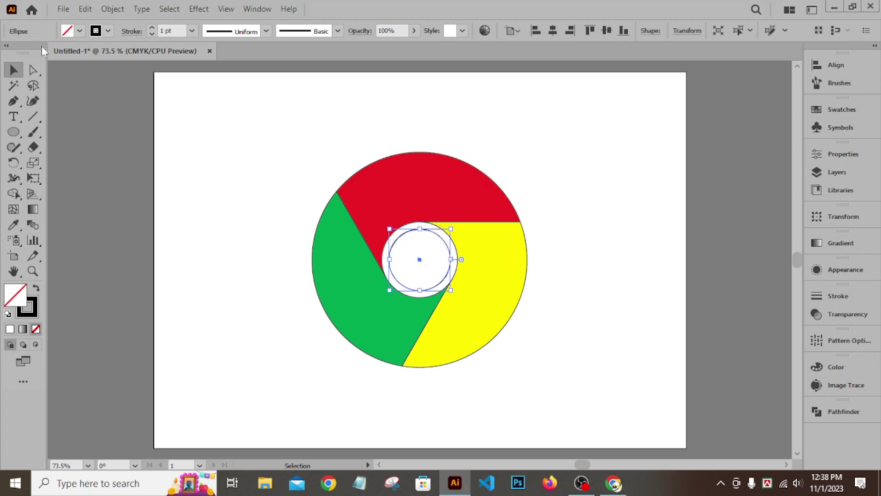
pyautogui.click(80, 30)
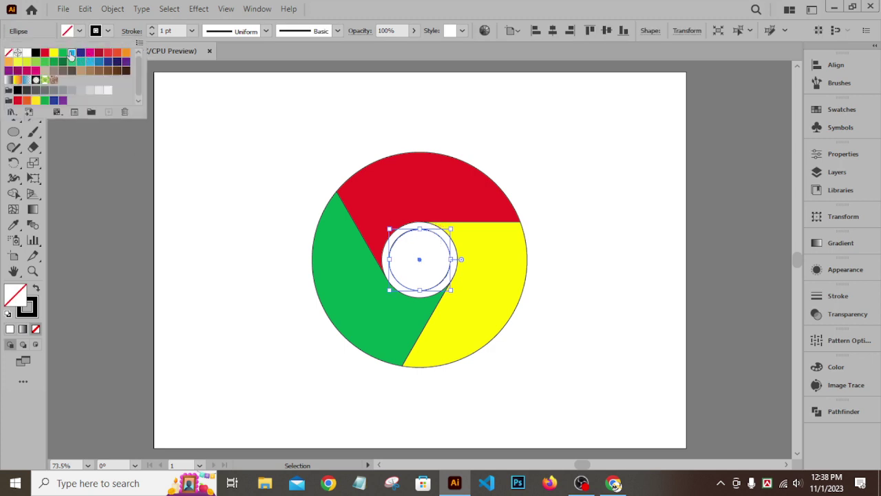
pyautogui.click(72, 56)
# Remove the black stroke from all shapes of the logo.
pyautogui.moveTo(197, 104); pyautogui.dragTo(586, 451)
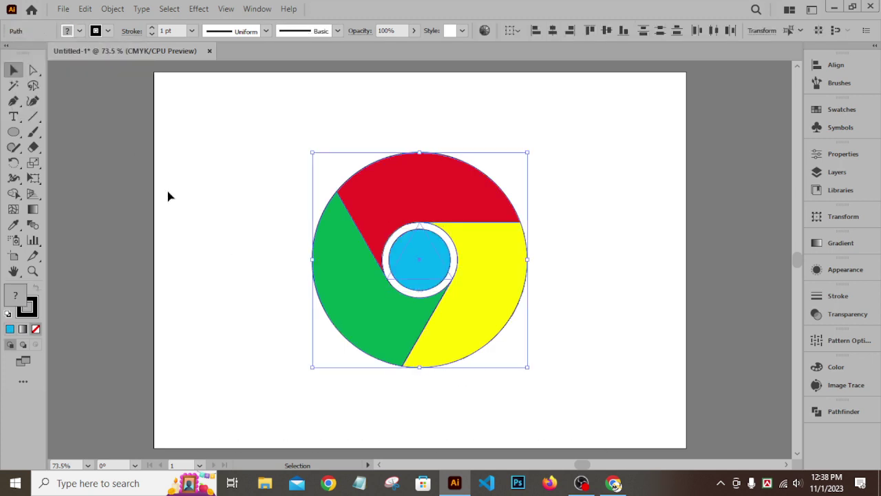
pyautogui.click(108, 31)
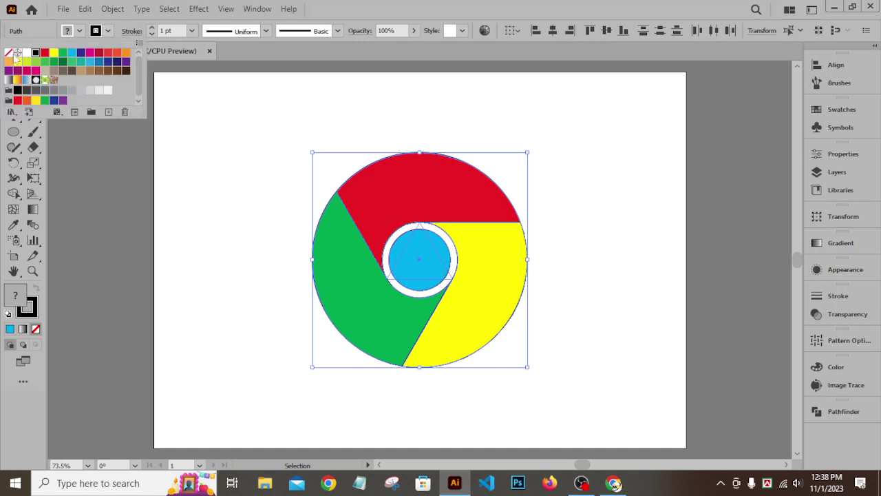
pyautogui.click(8, 54)
pyautogui.click(264, 107)
pyautogui.click(265, 108)
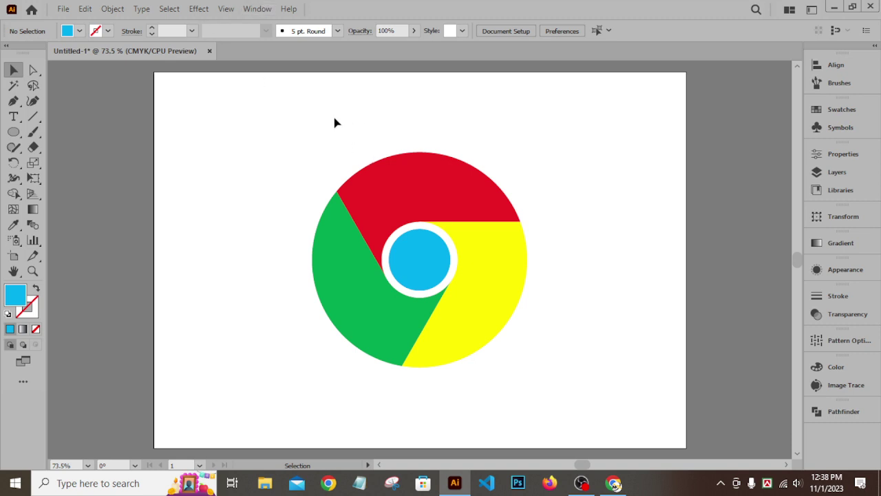
# Scale the whole logo down proportionally about its centre to roughly four-fifths of its size, and deselect it.
pyautogui.moveTo(293, 136); pyautogui.dragTo(557, 400)
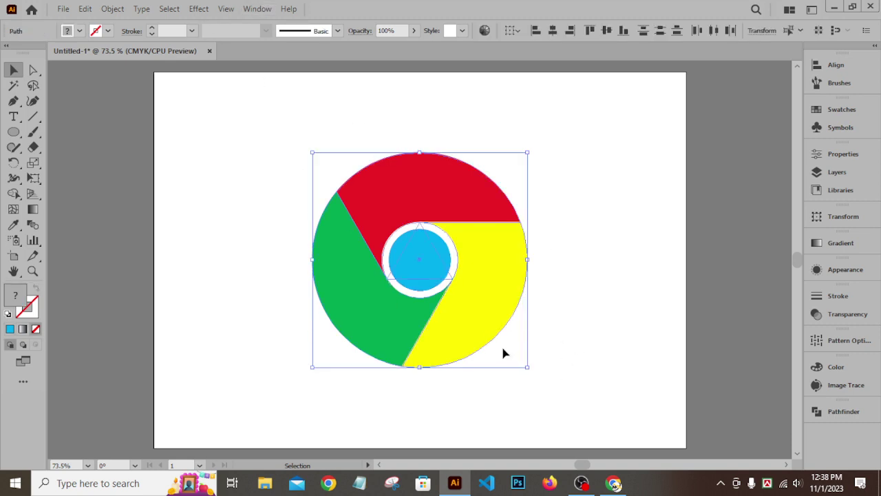
pyautogui.press('shift')
pyautogui.moveTo(529, 370); pyautogui.dragTo(513, 349)
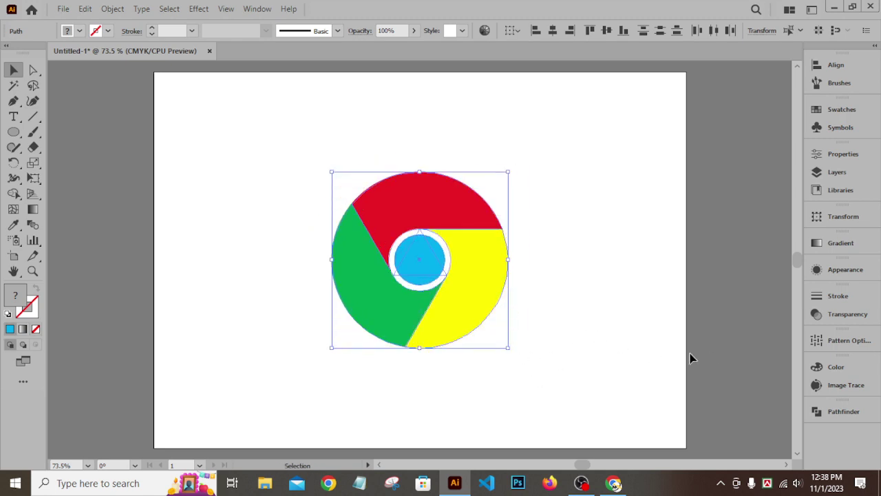
pyautogui.click(435, 136)
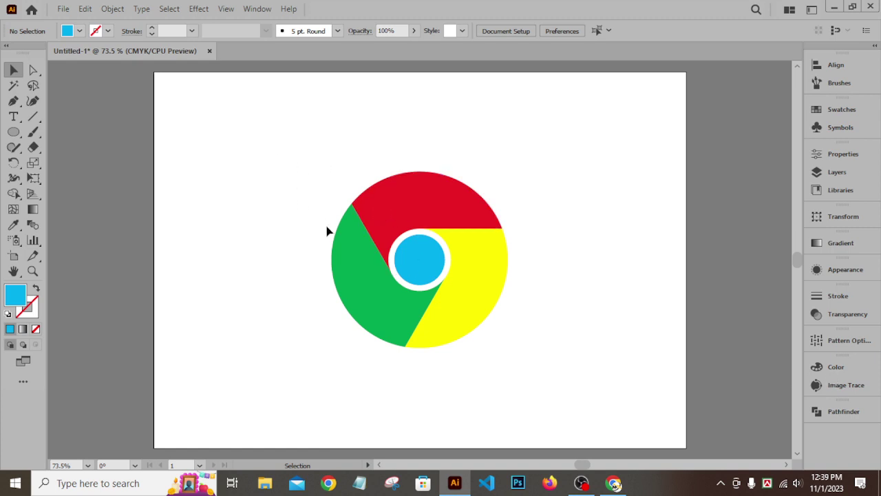
pyautogui.click(582, 482)
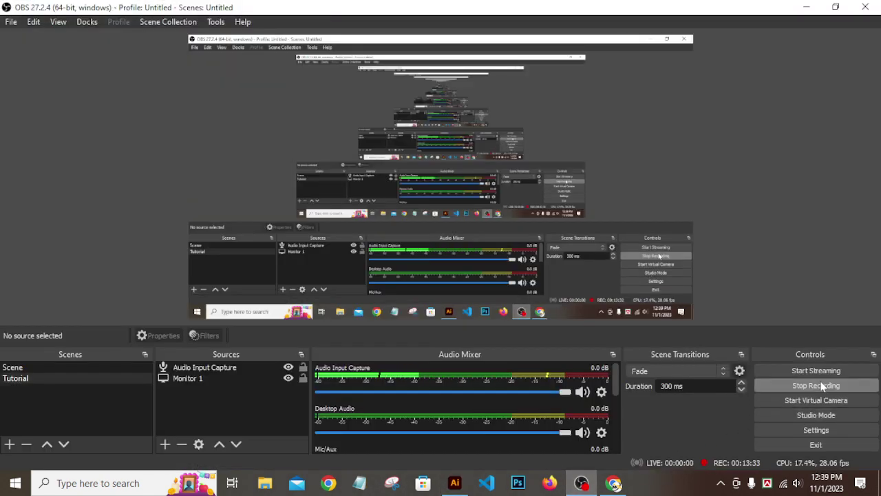